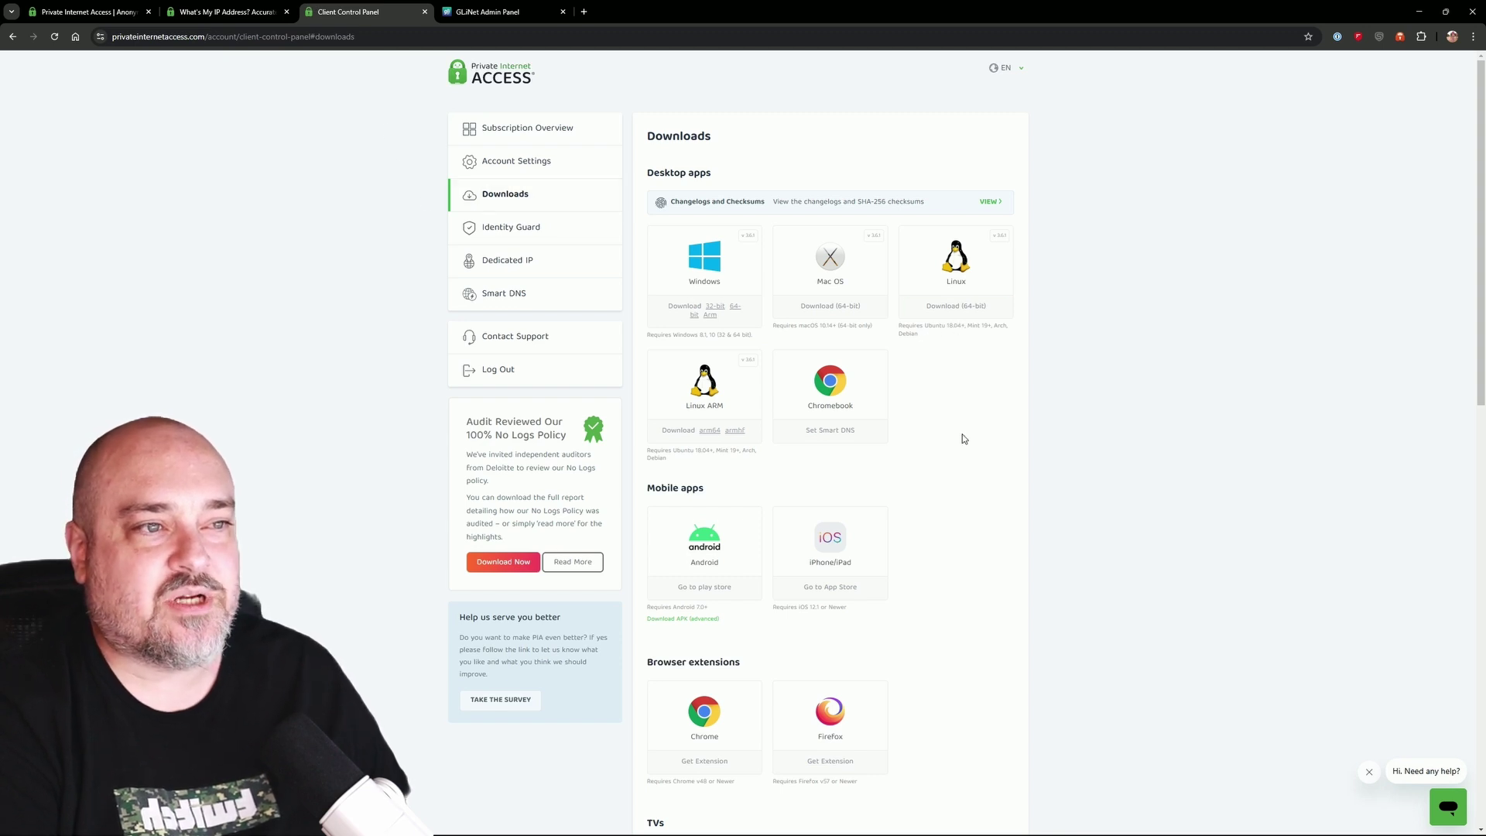
Look over the browser extensions on the downloads page and the region list in the installed Private Internet Access extension.
scroll(913, 374, "down", 8)
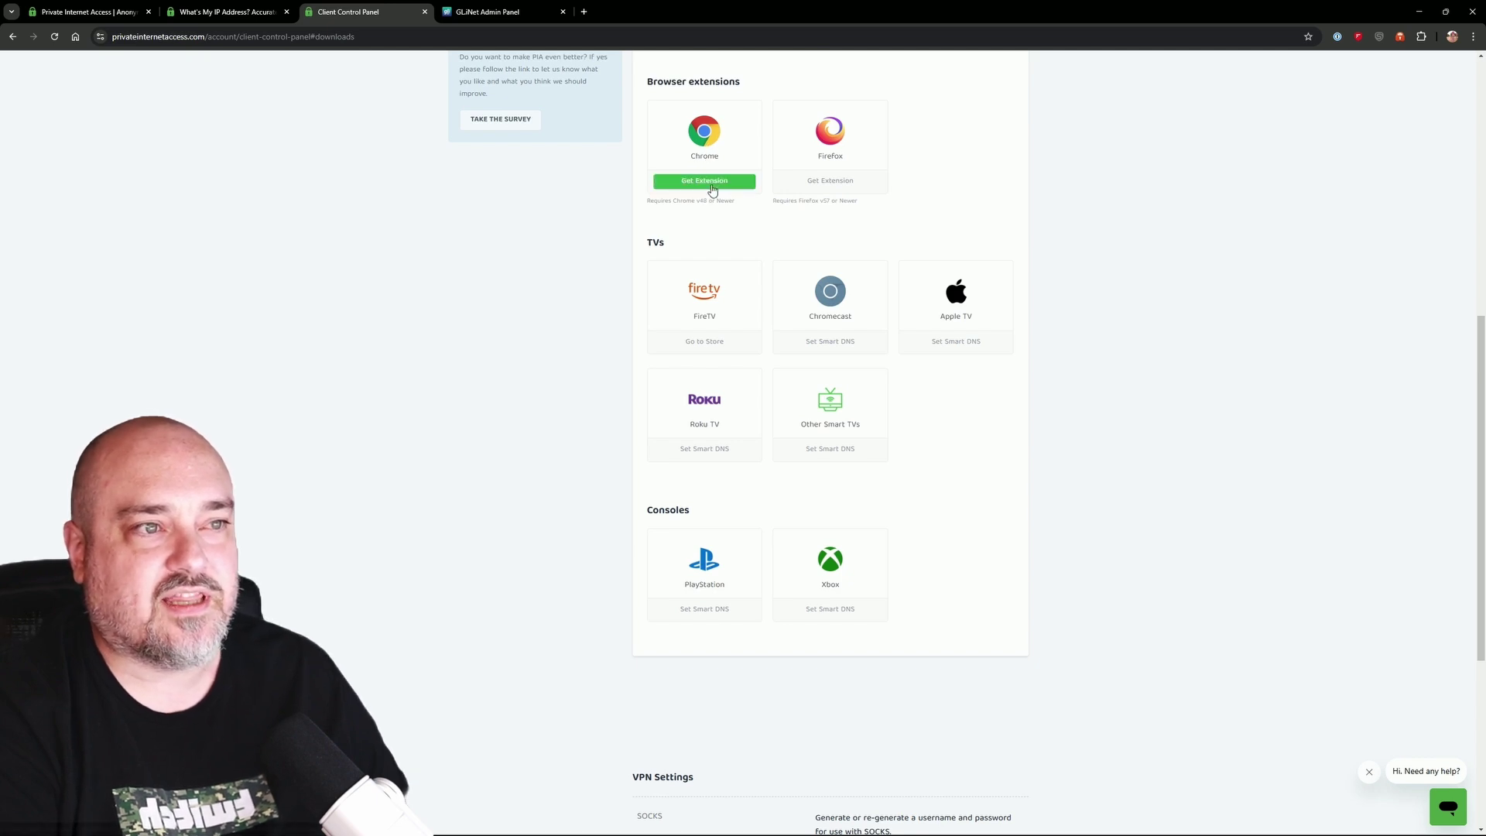
key("ctrl+1")
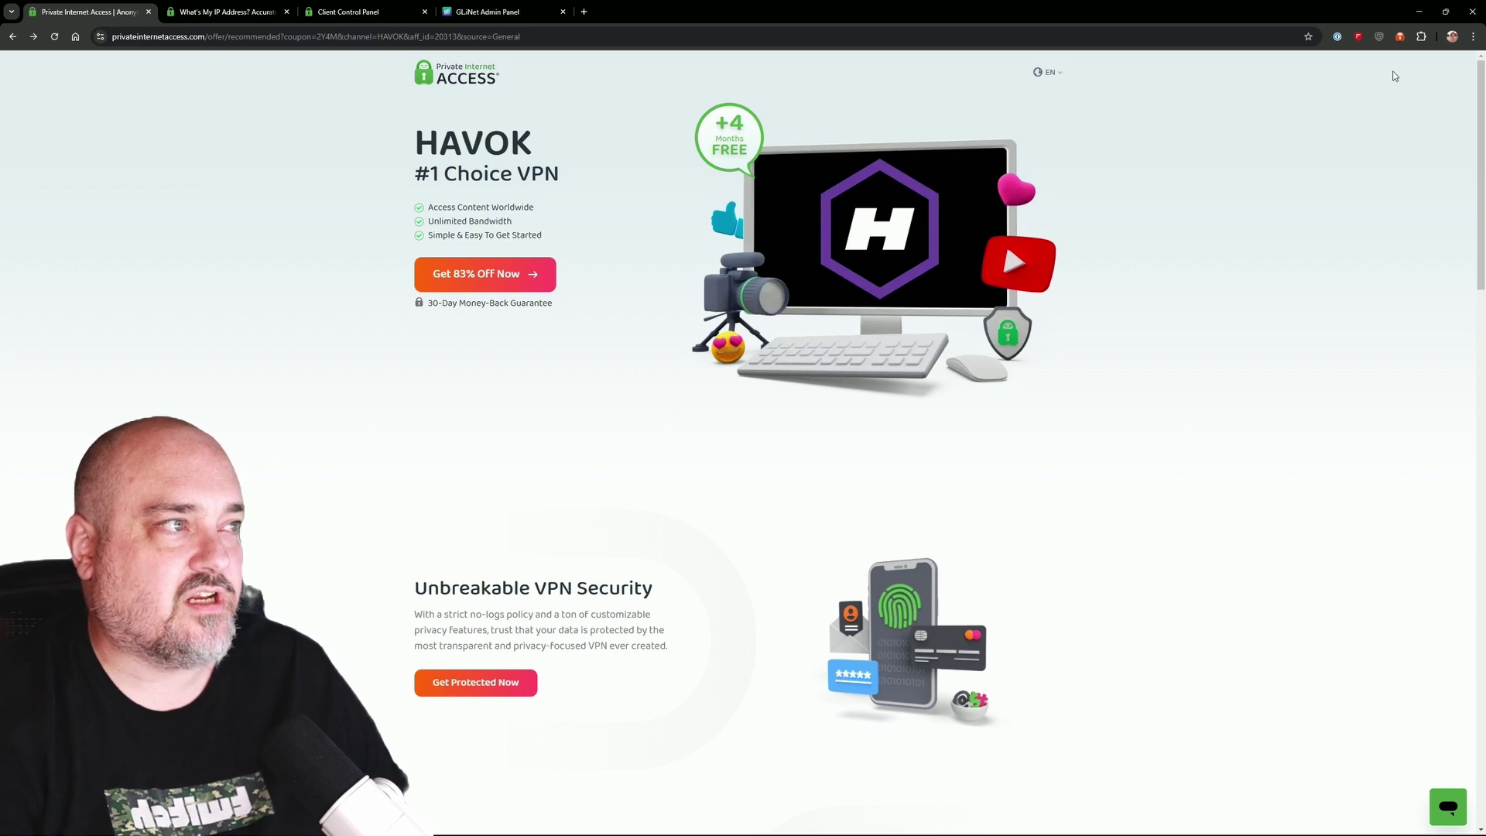
left_click(1400, 39)
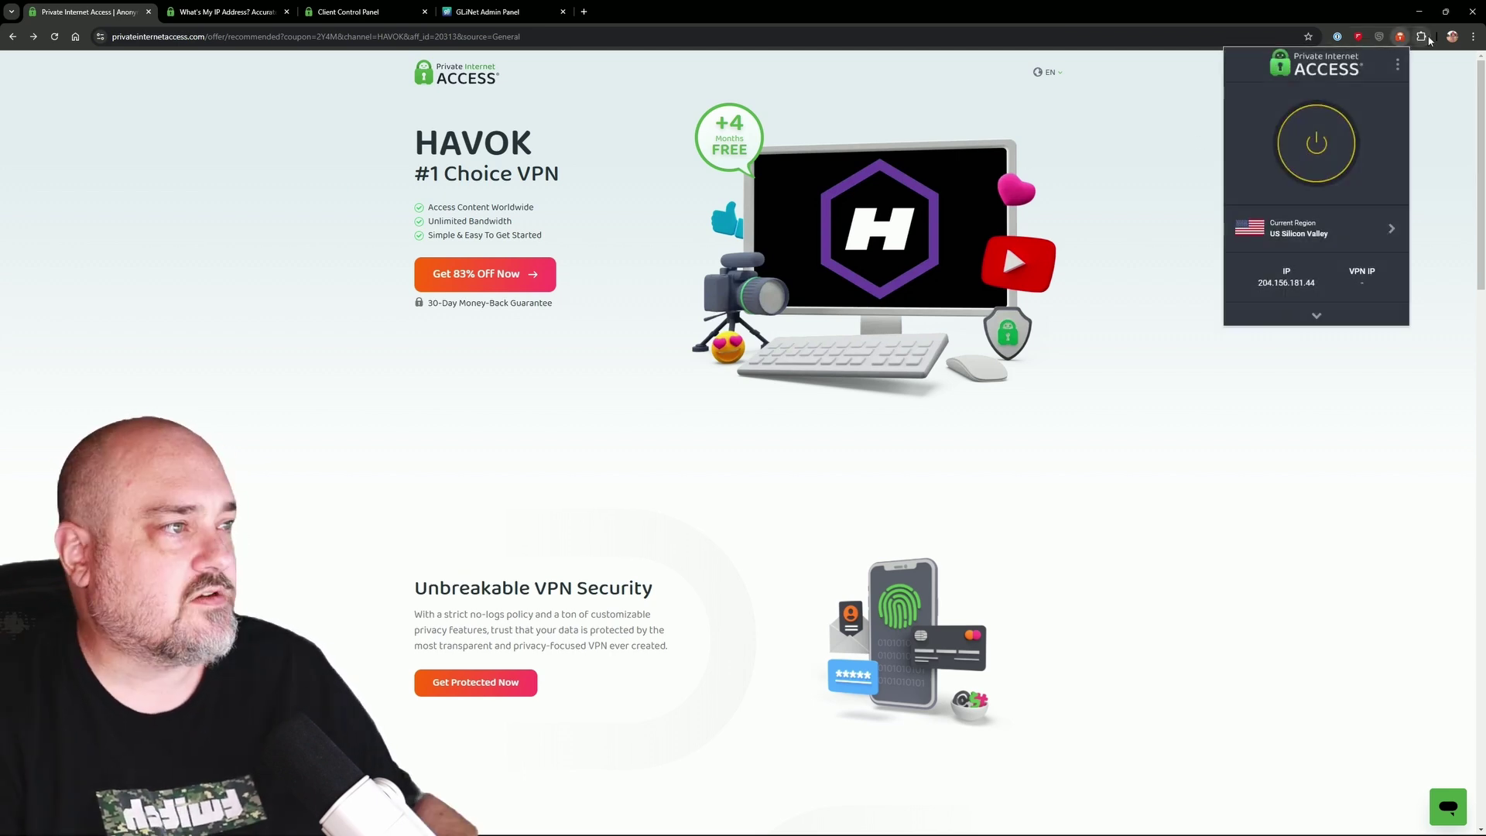
left_click(1359, 236)
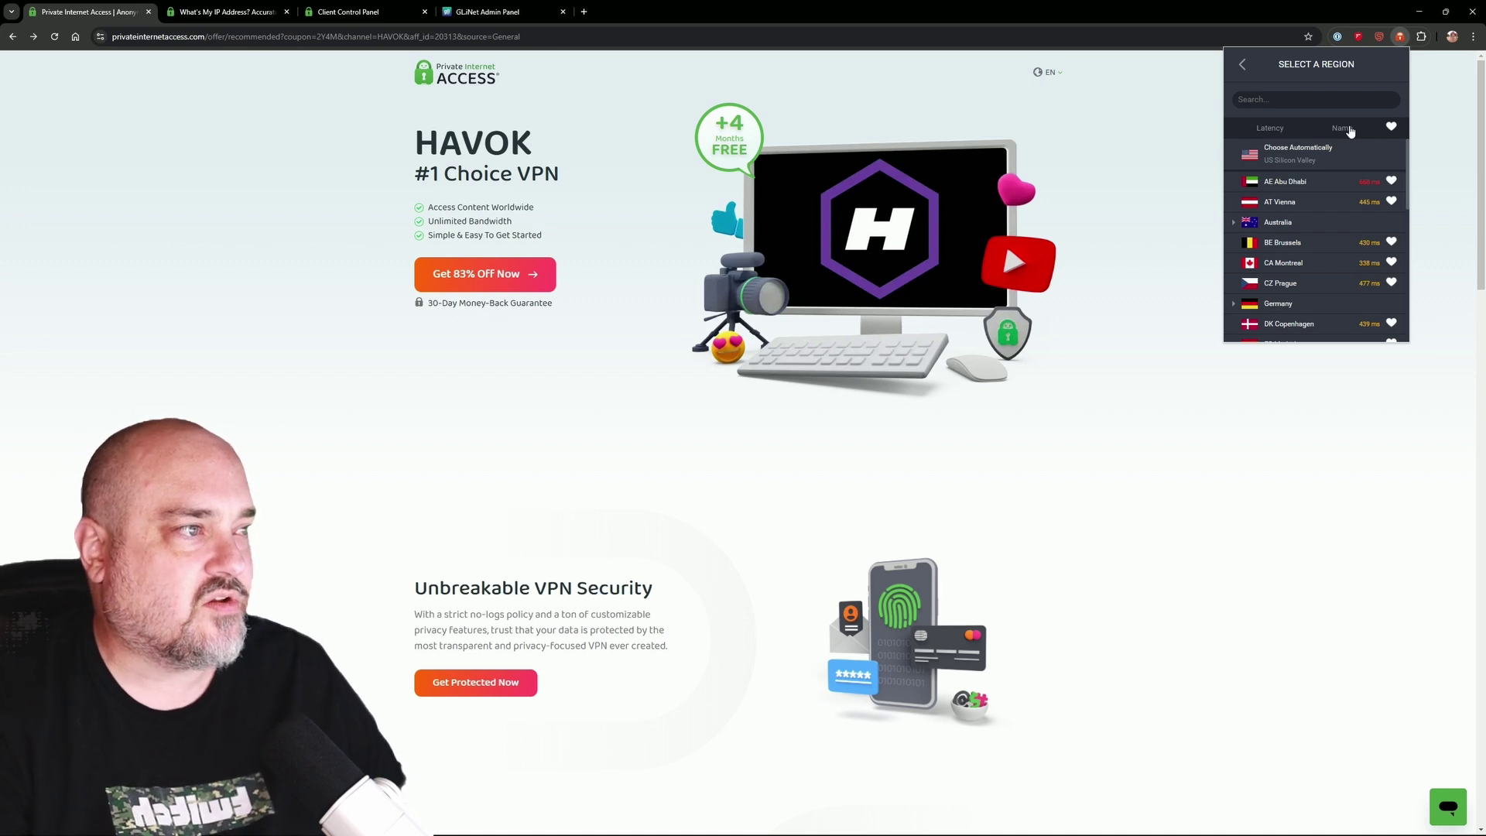
left_click(1246, 69)
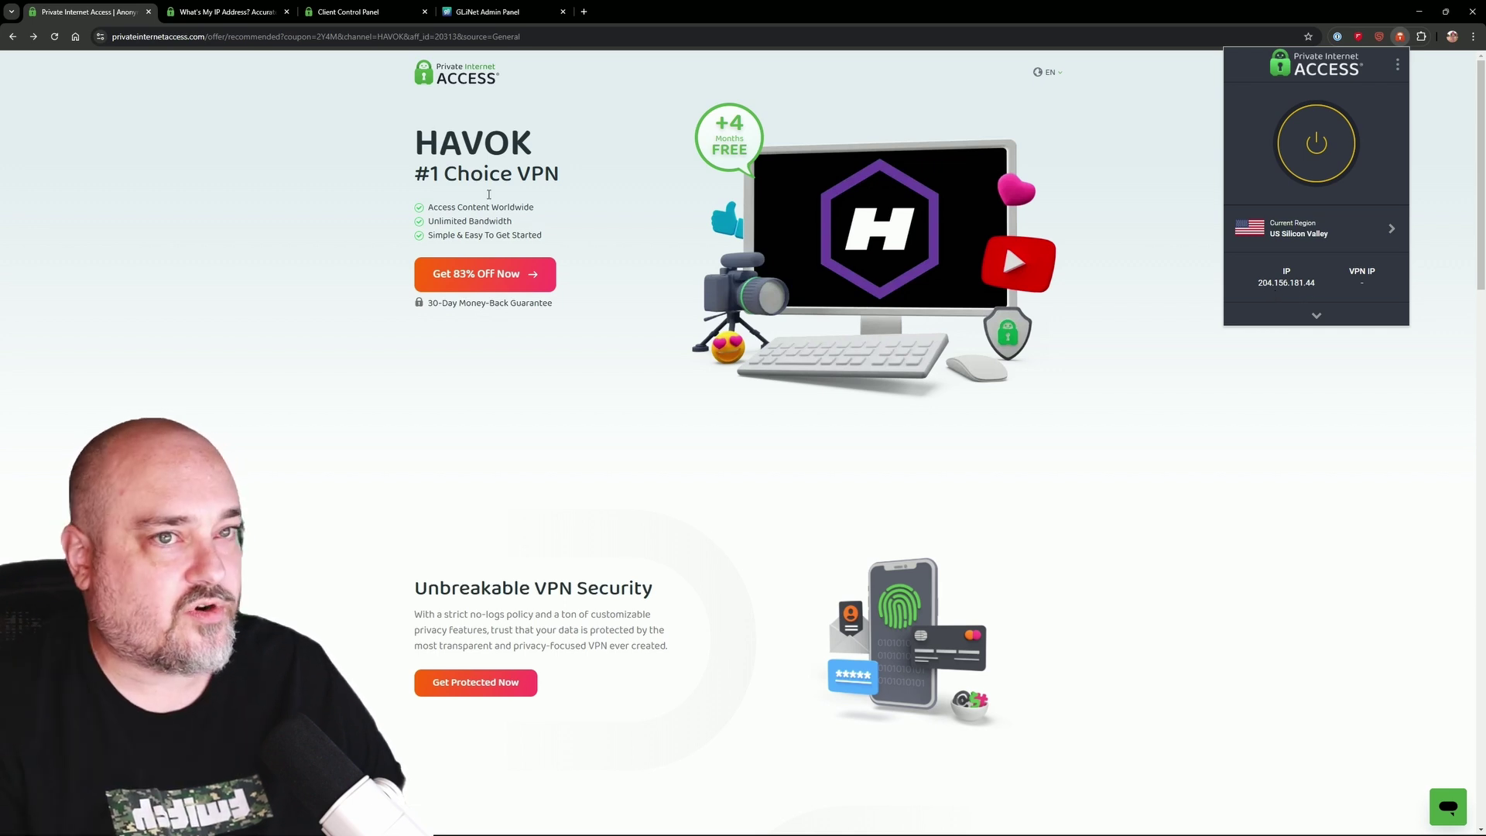
Connect the browser extension to US Silicon Valley, check the result on the What's My IP Address page, and disconnect it.
left_click(224, 12)
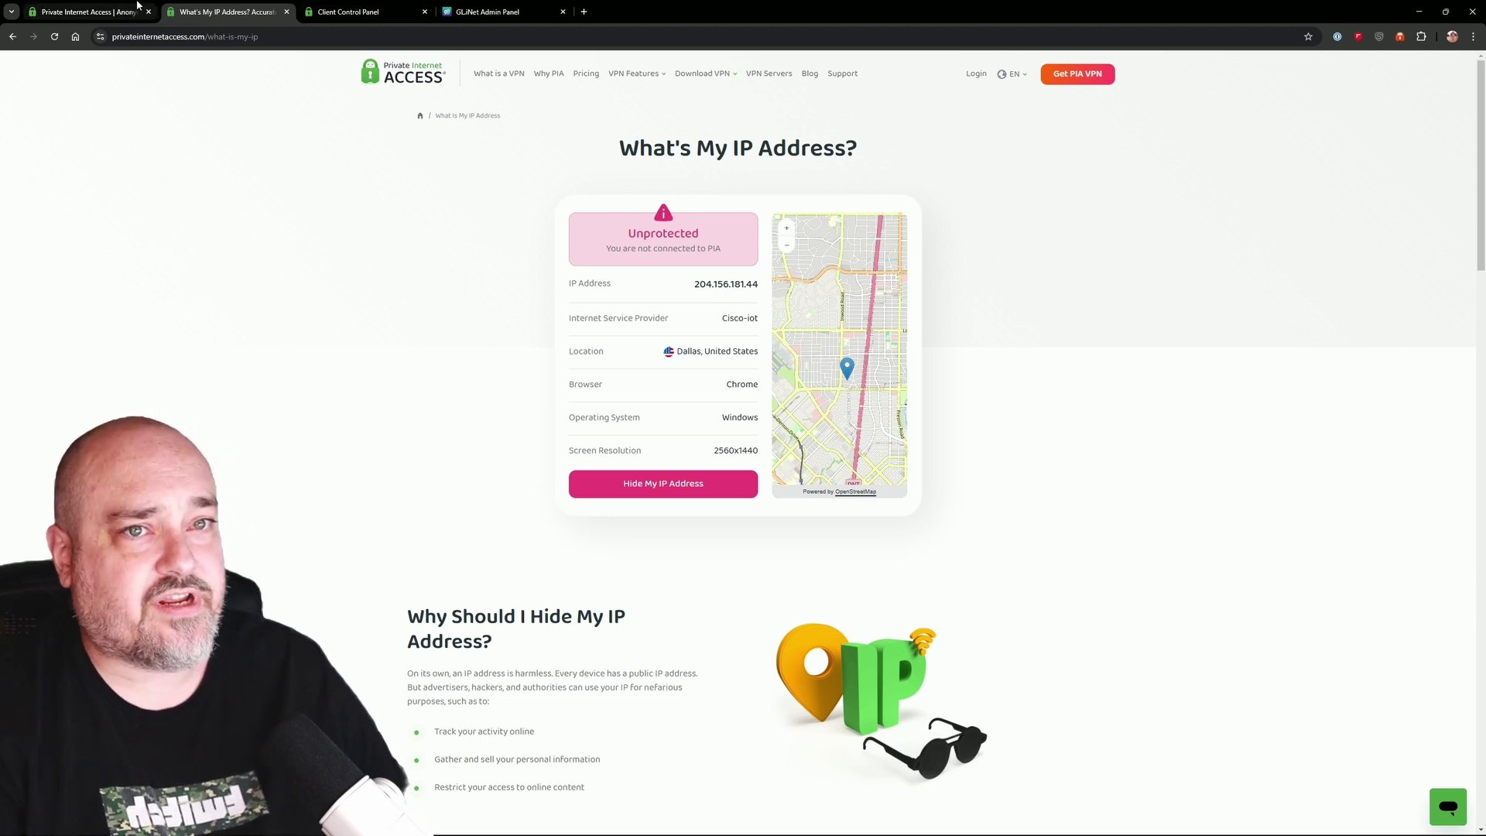
left_click(1398, 41)
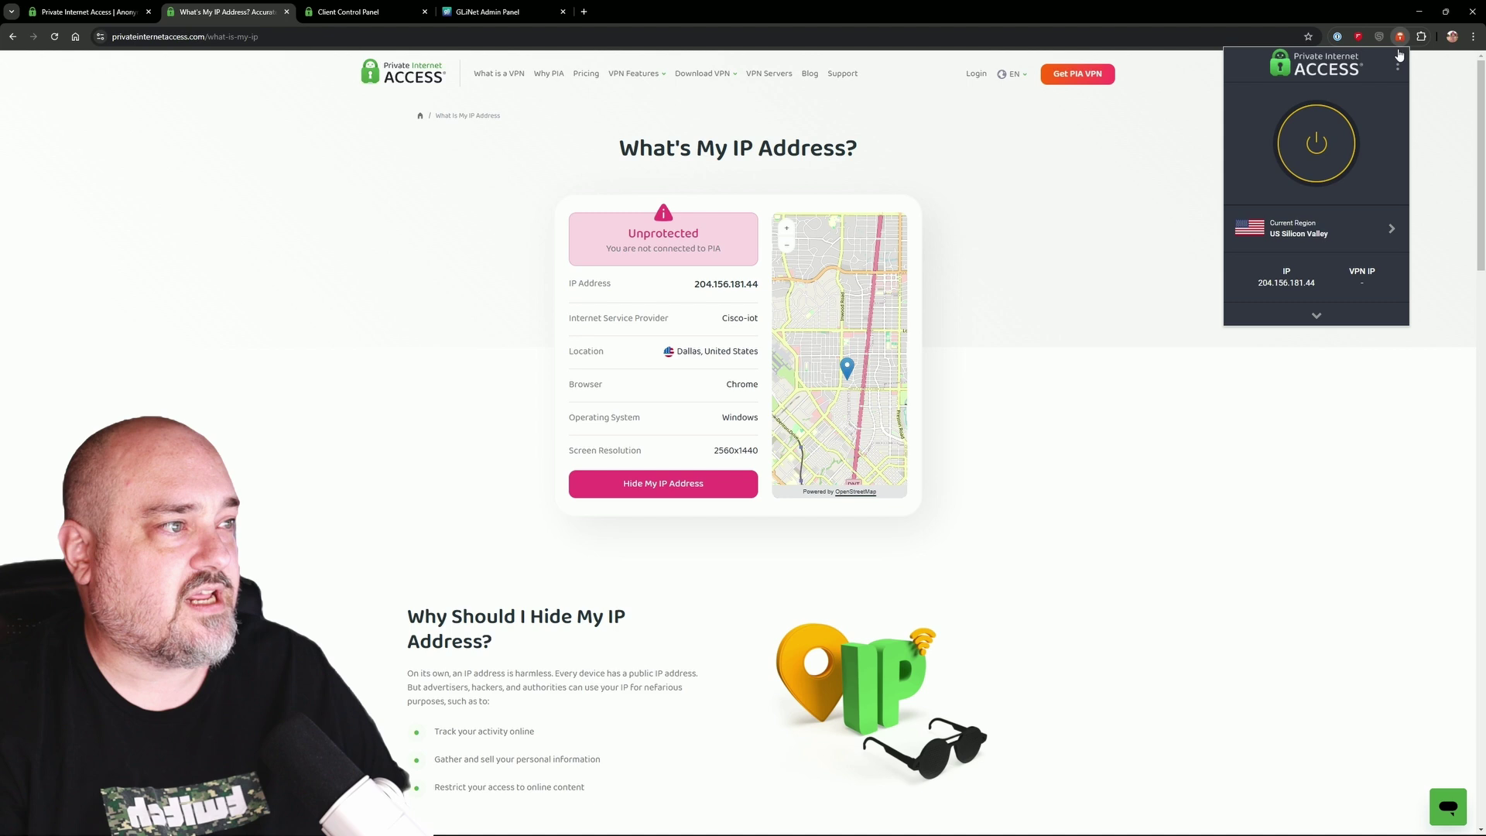
left_click(1332, 163)
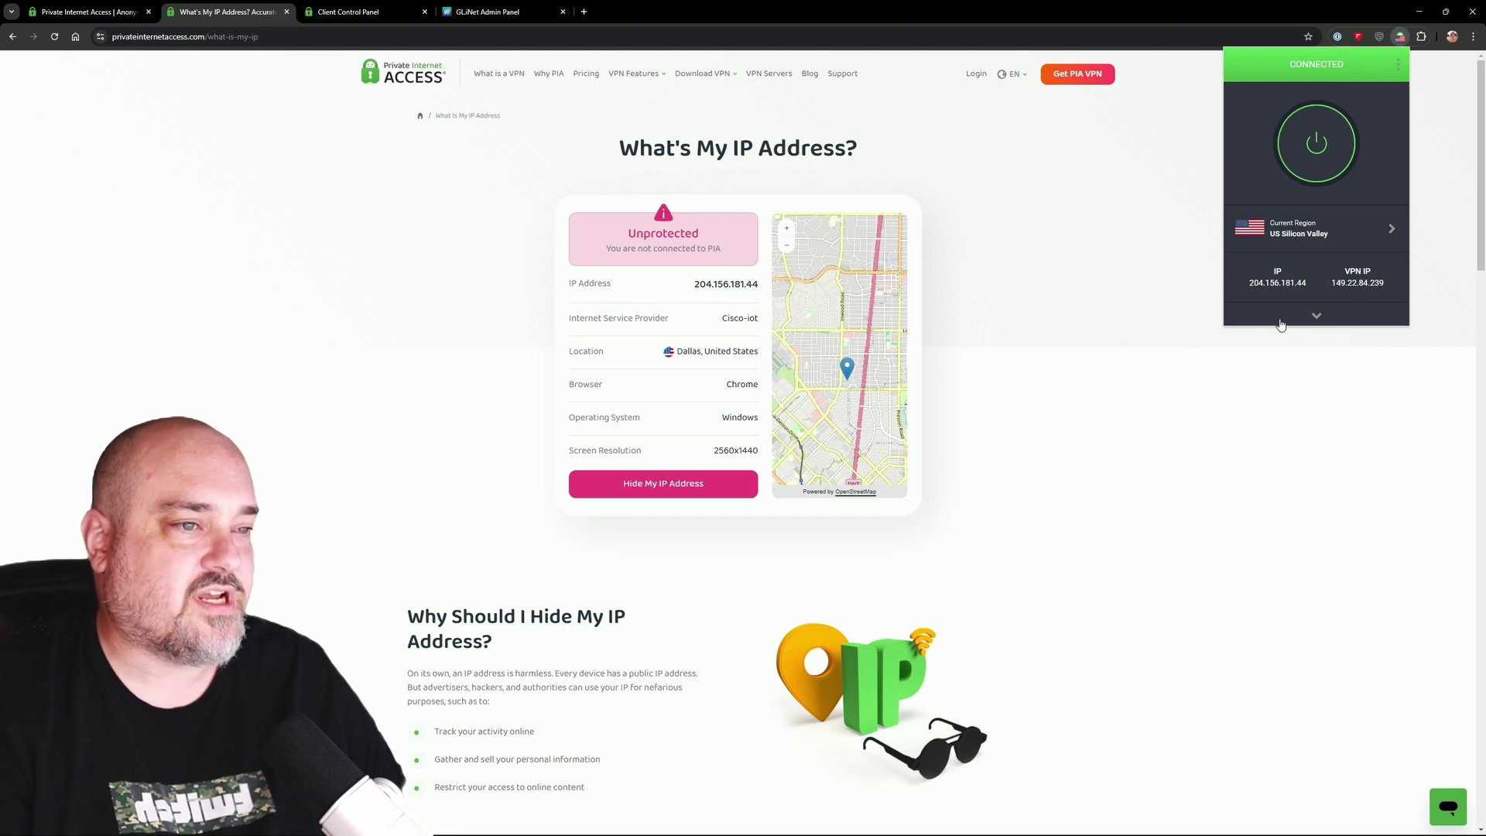
left_click(296, 219)
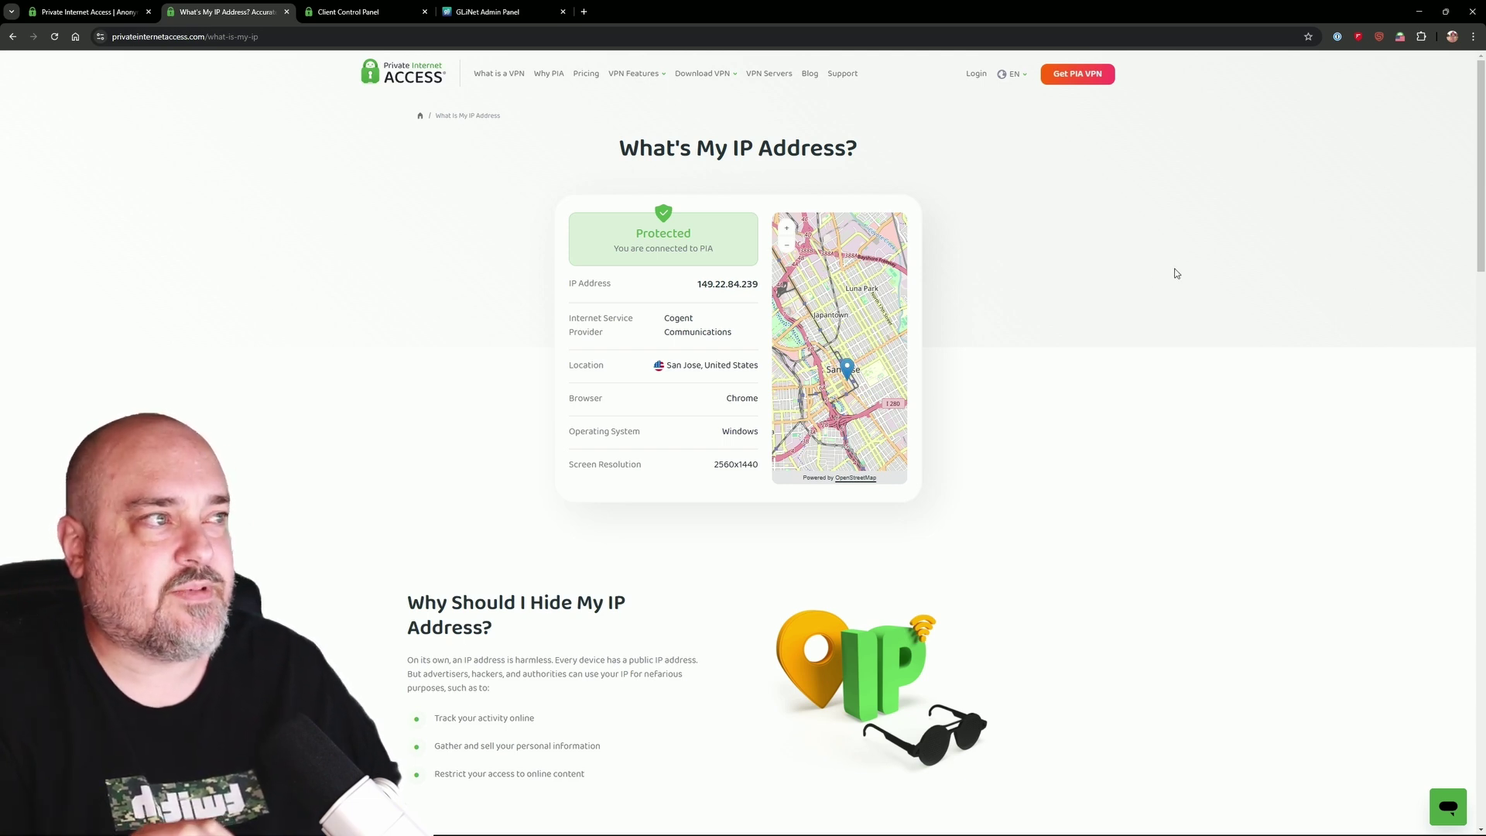
left_click(1401, 38)
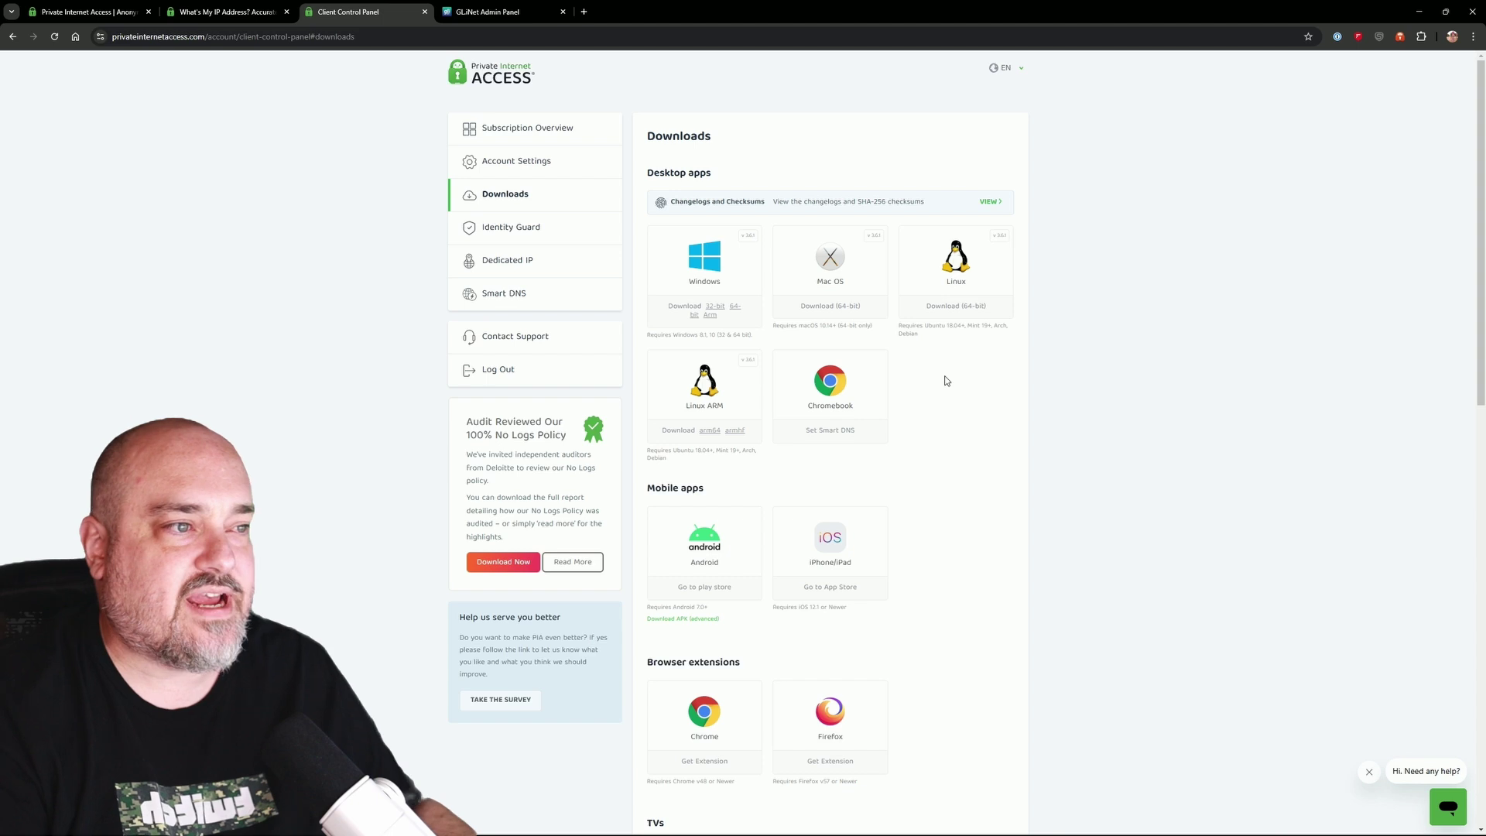
Review the mobile, browser, TV and console options on the client control panel's downloads page.
scroll(914, 411, "down", 1)
scroll(913, 387, "down", 2)
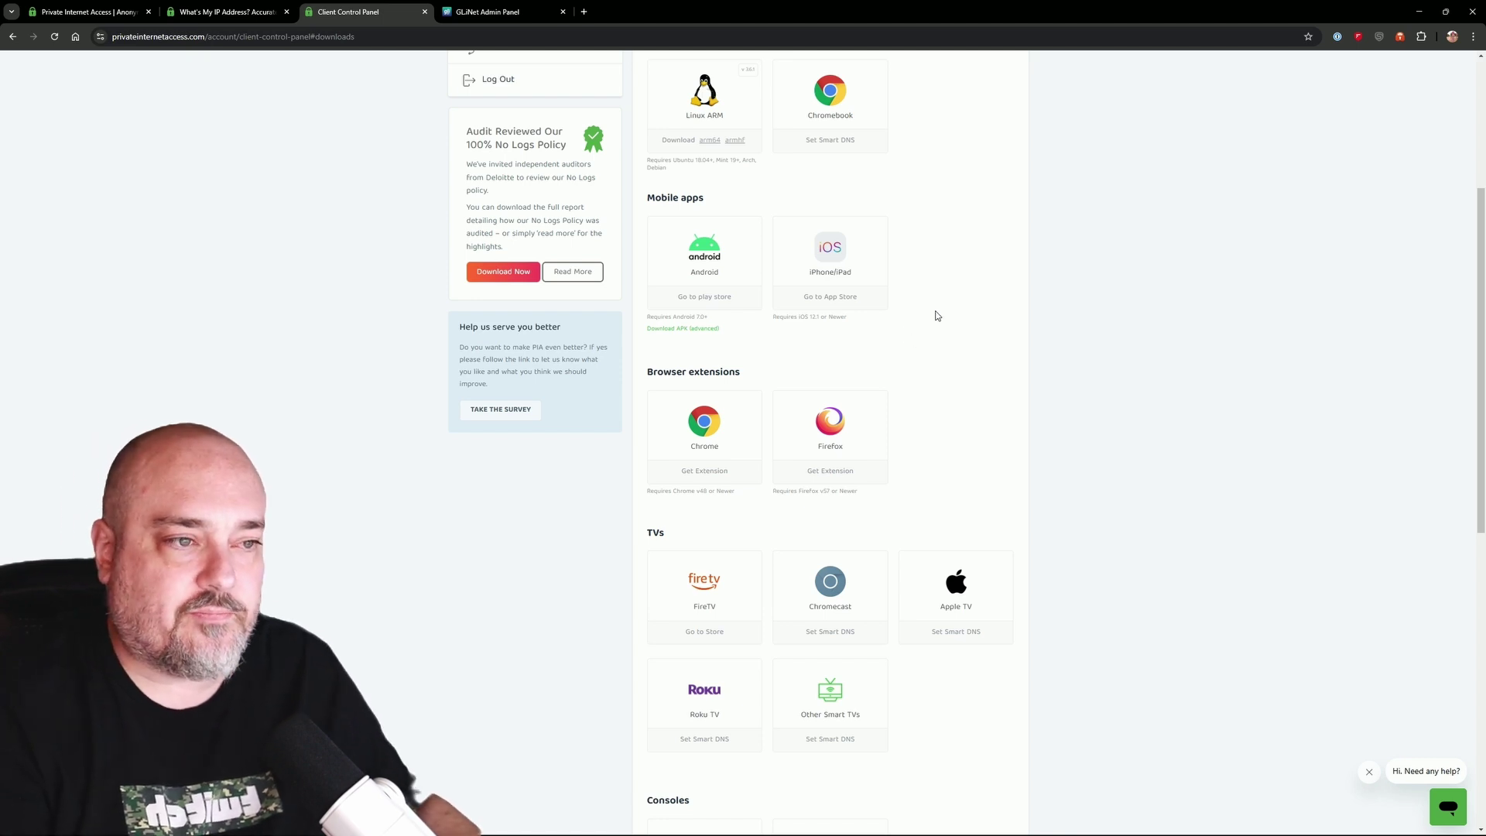
scroll(935, 315, "down", 1)
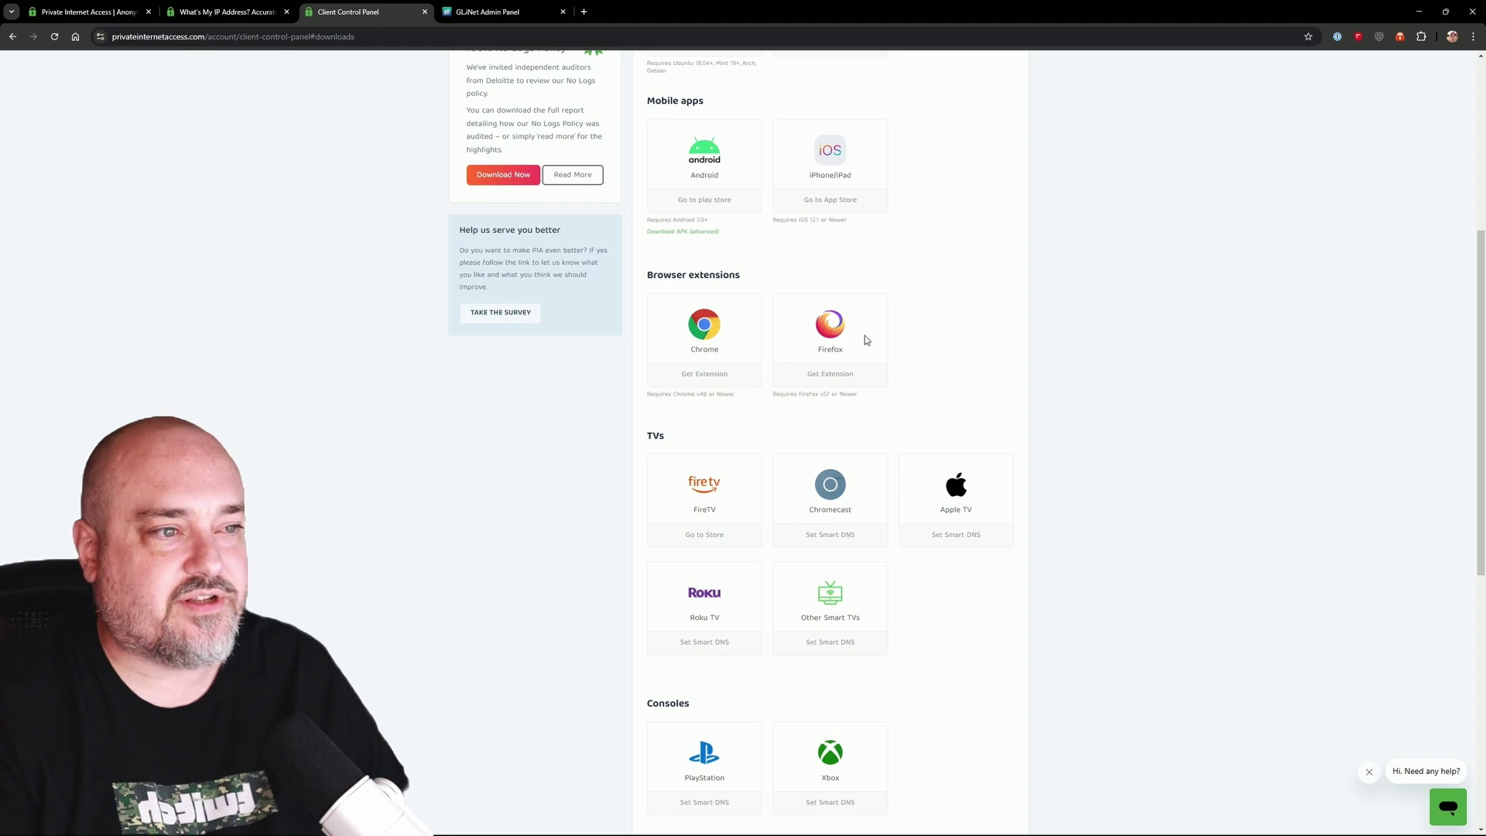
scroll(906, 325, "down", 2)
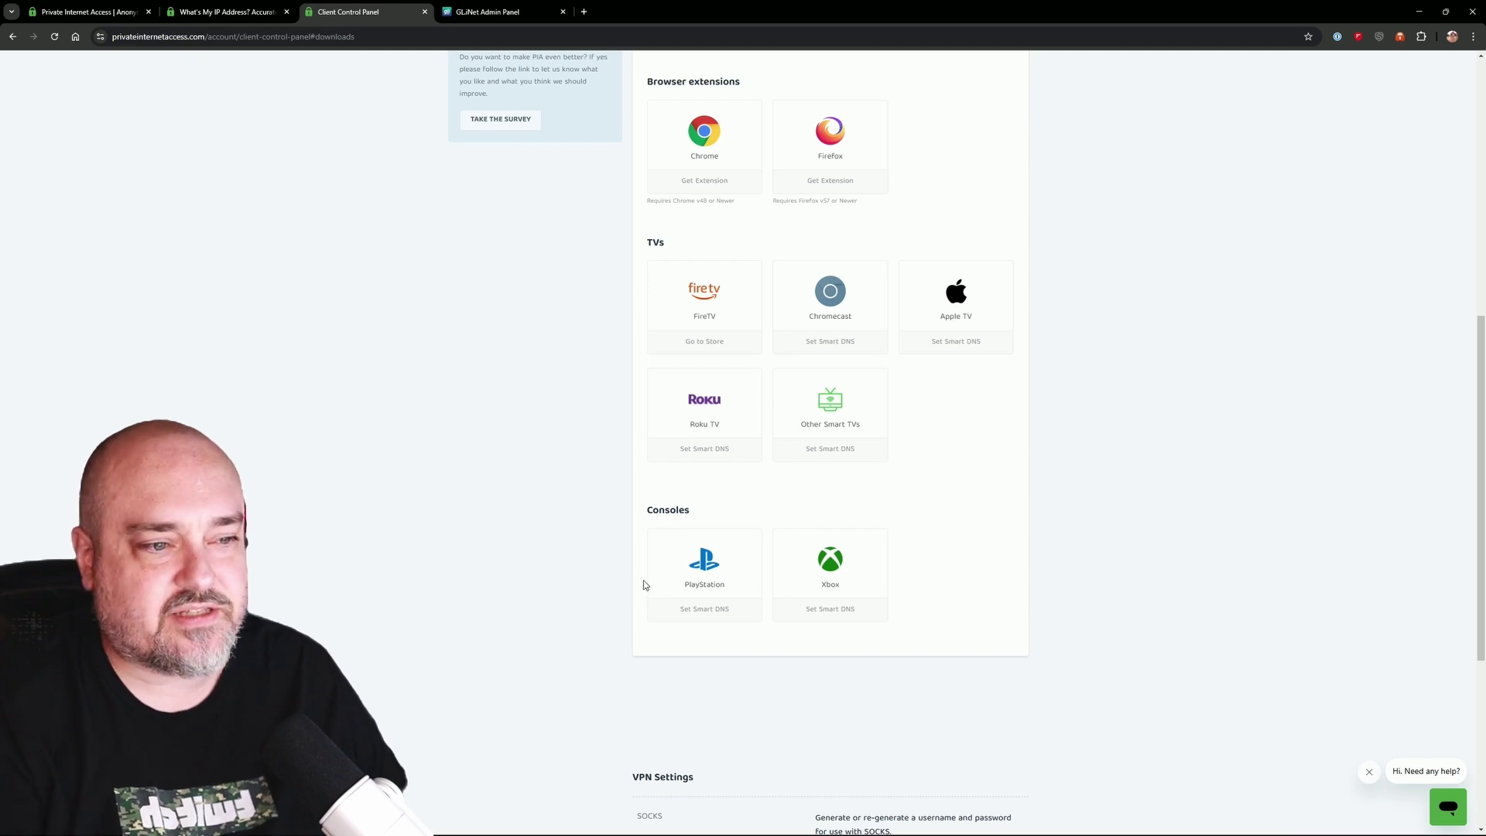
scroll(532, 471, "up", 8)
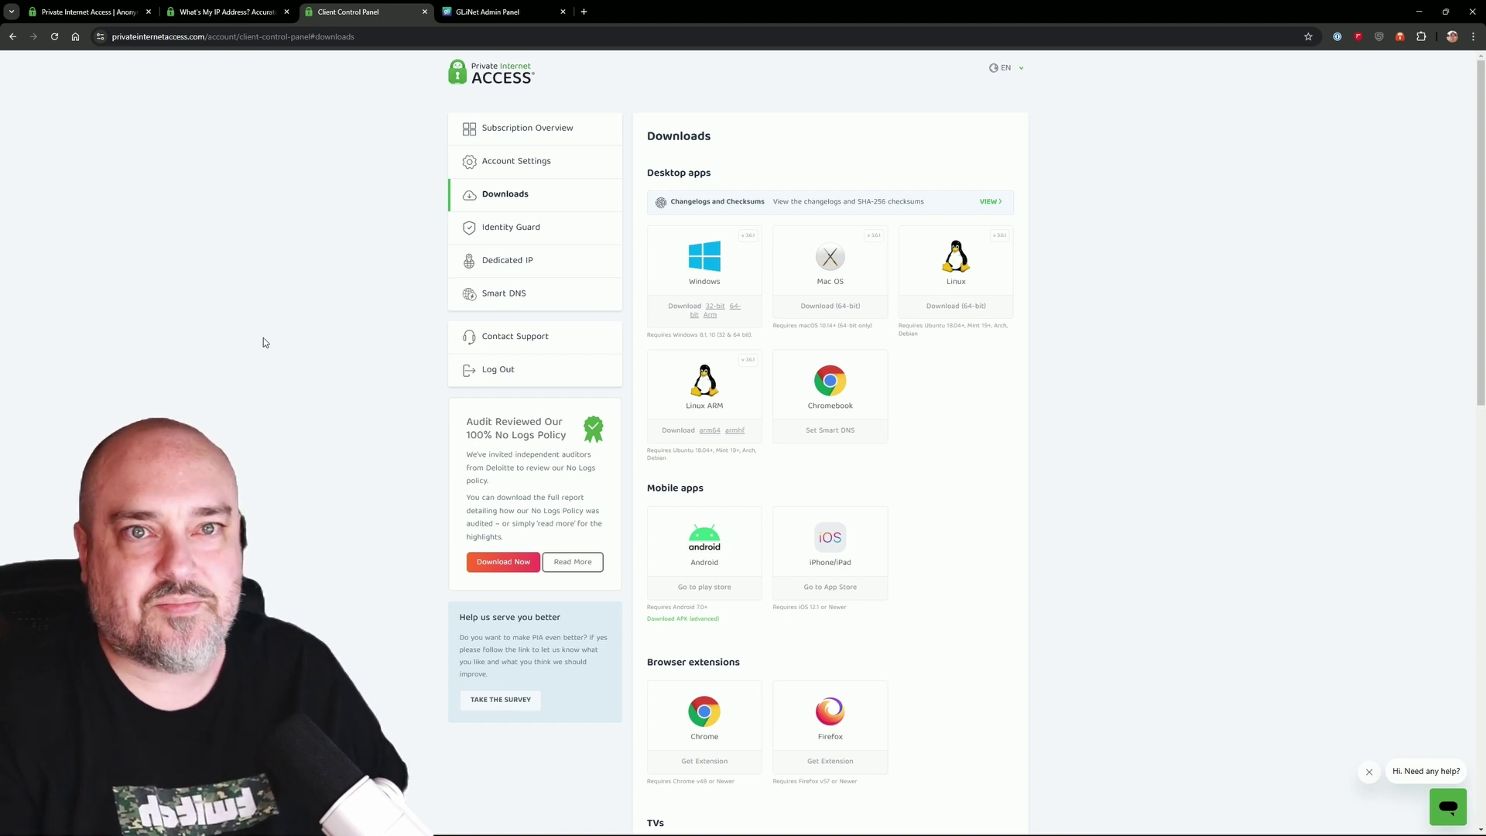
Reload the What's My IP Address page and check the IP address and location with the extension disconnected.
key("ctrl+shift+Tab")
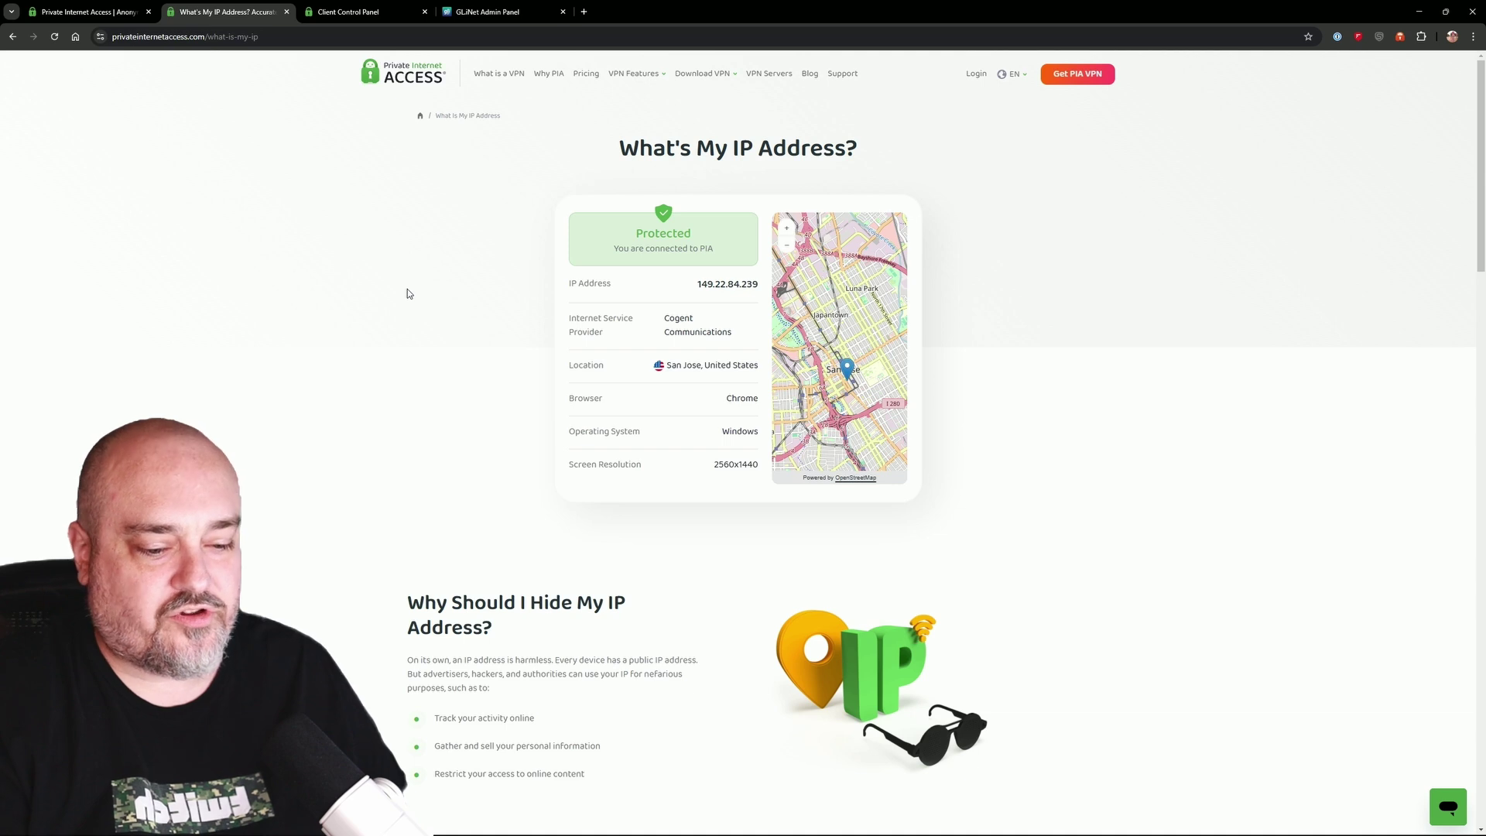
key("F5")
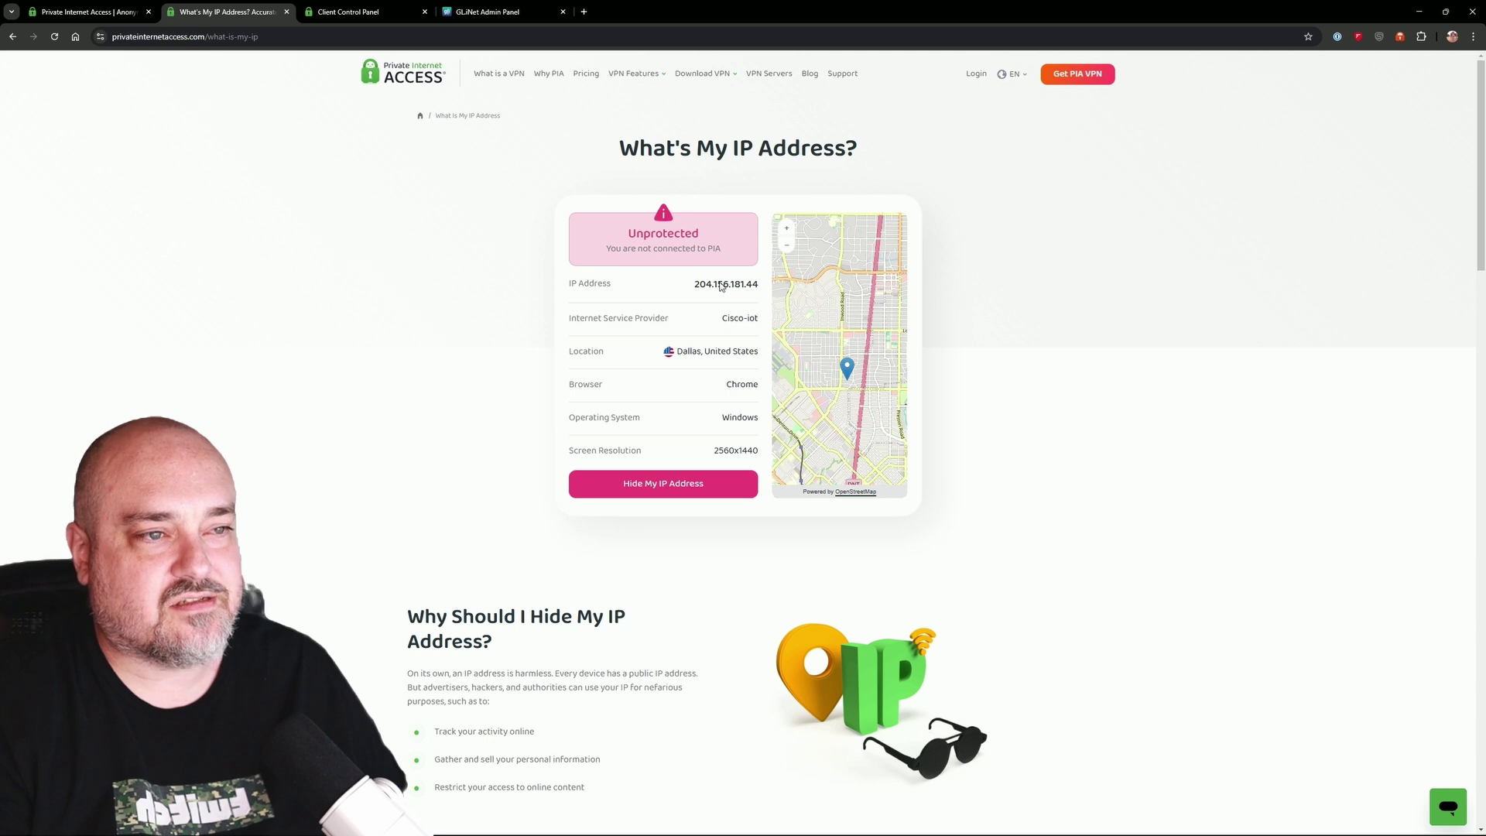
left_click_drag(717, 351, 675, 351)
left_click(418, 367)
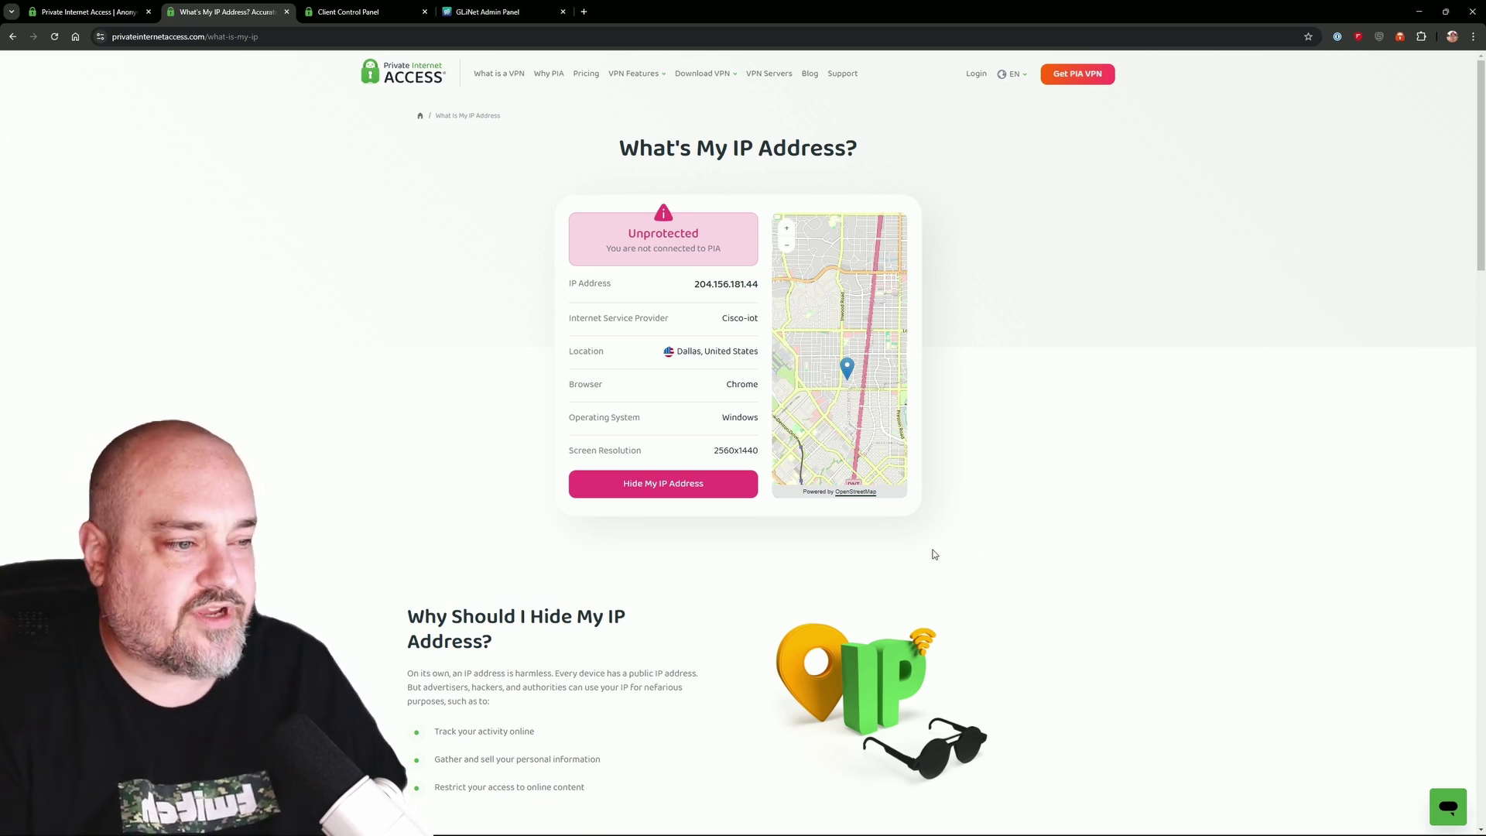
Minimise the browser and examine the IP address shown in the Private Internet Access desktop app.
left_click(1426, 11)
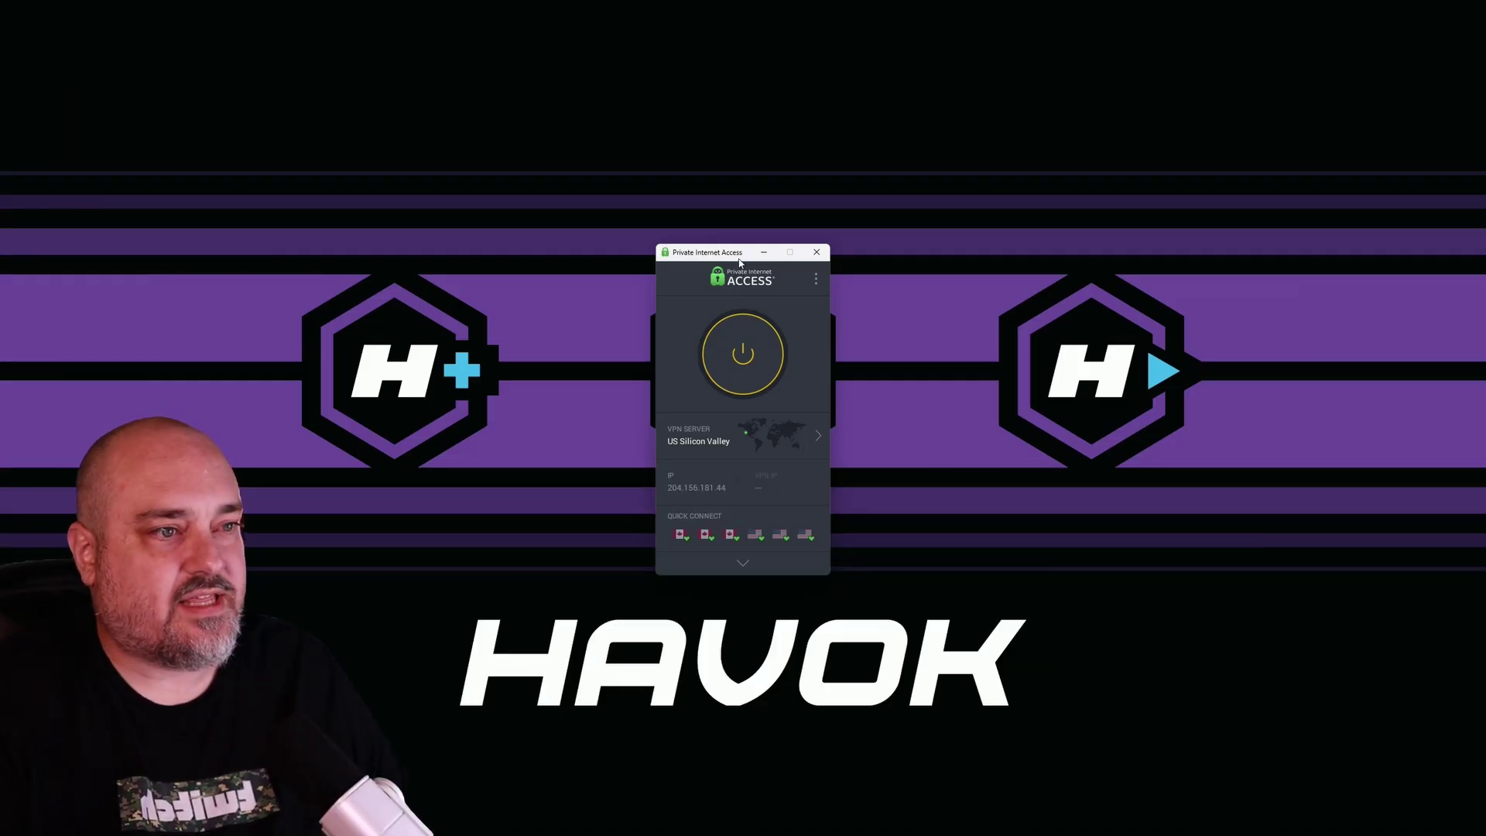
left_click_drag(739, 263, 740, 253)
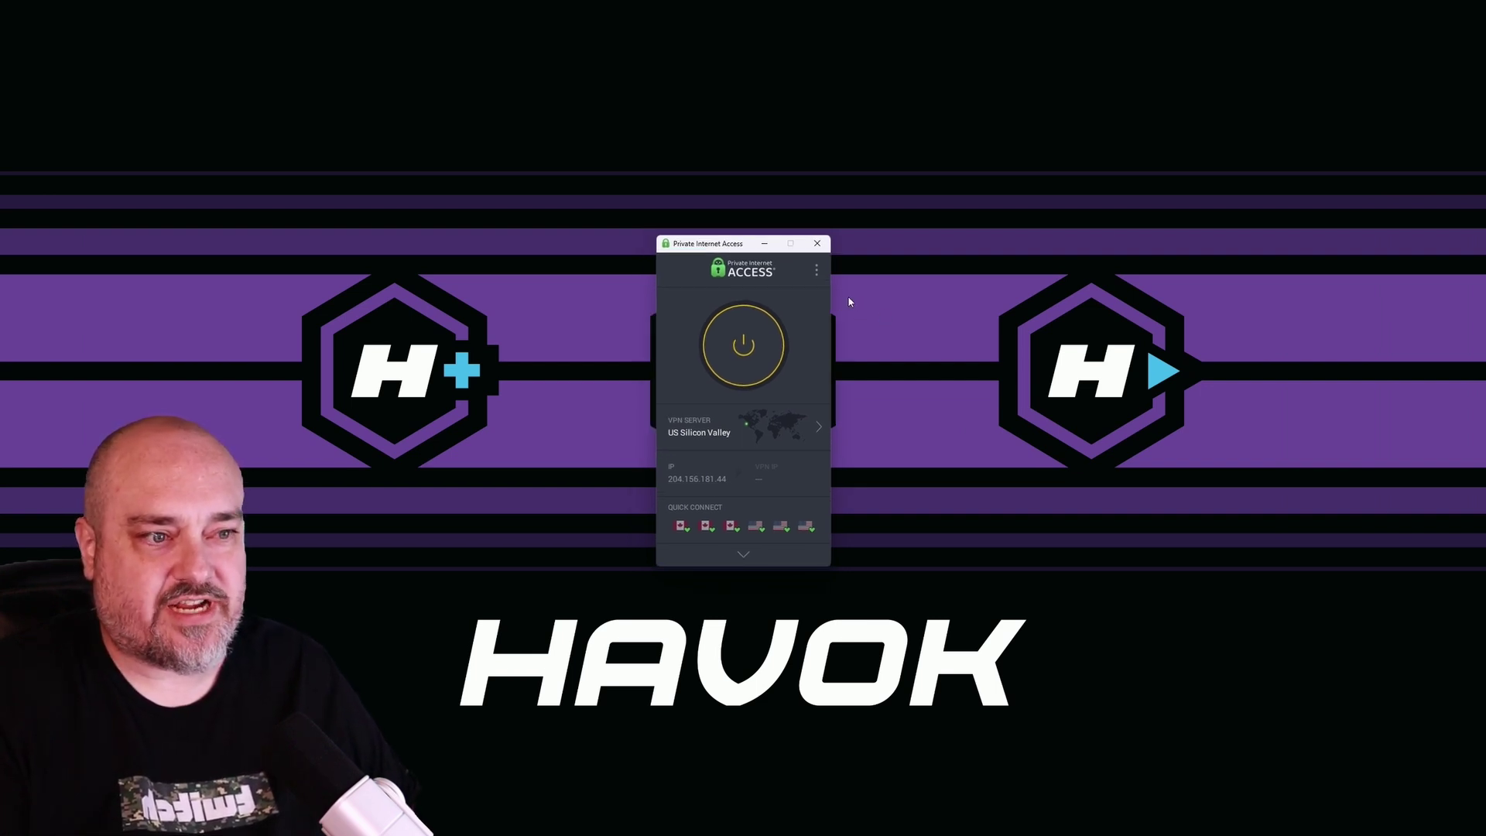
mouse_move(698, 484)
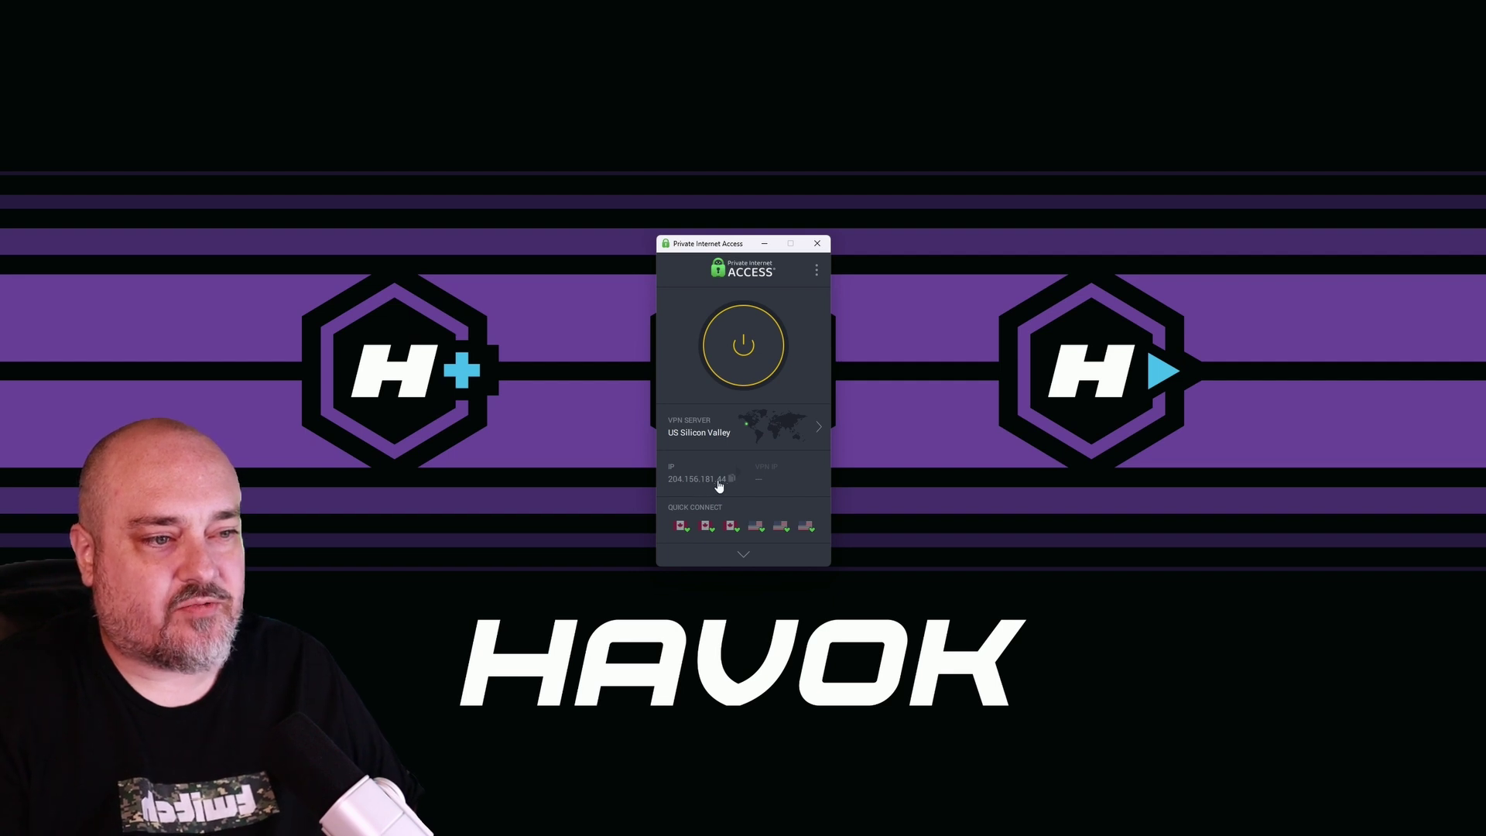
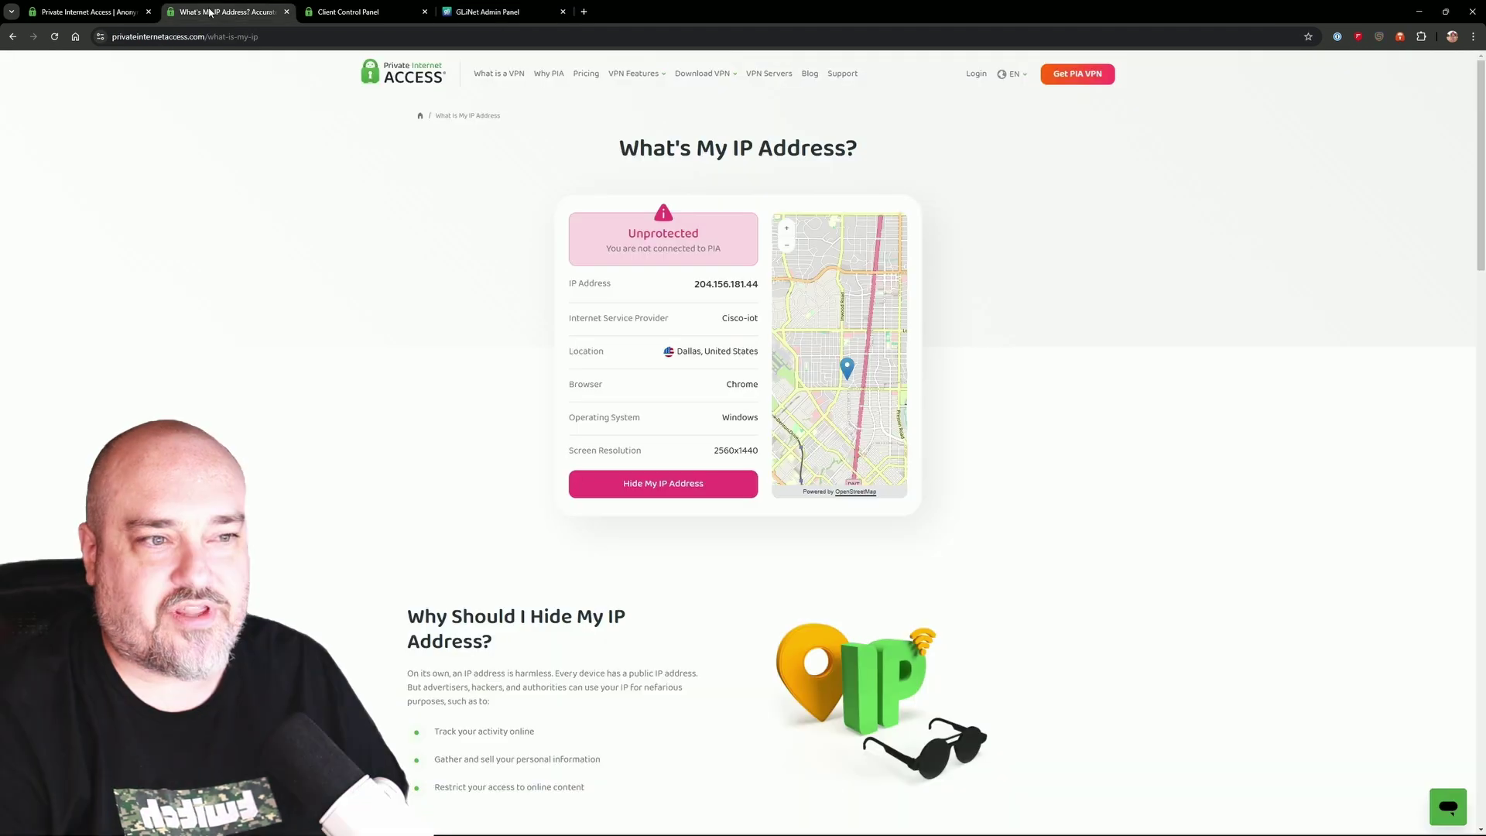
Reload the What's My IP Address page in the browser, and open the OpenVPN Client settings in the GL.iNet admin panel.
left_click(223, 12)
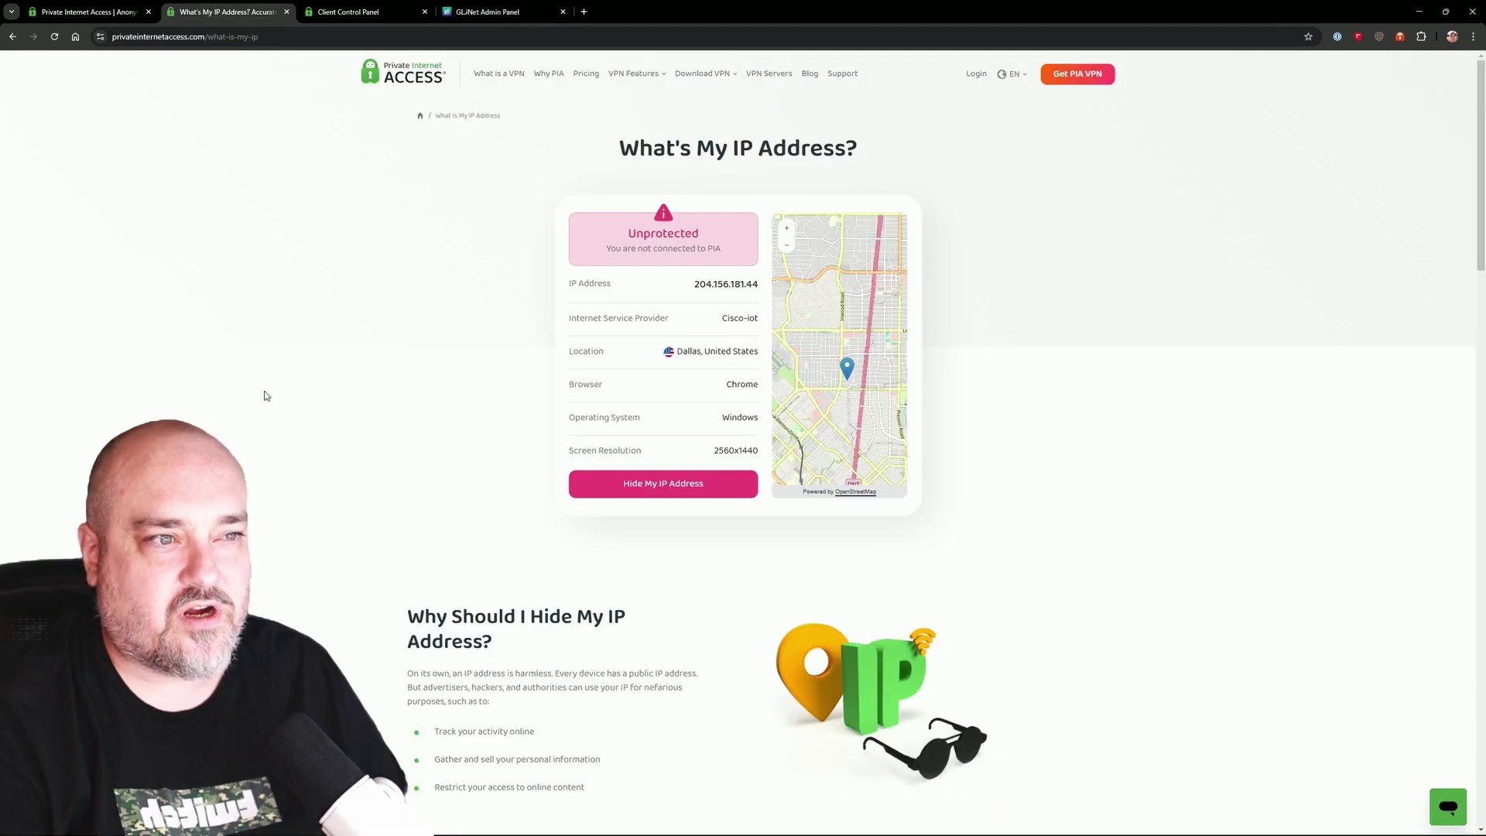
key("F5")
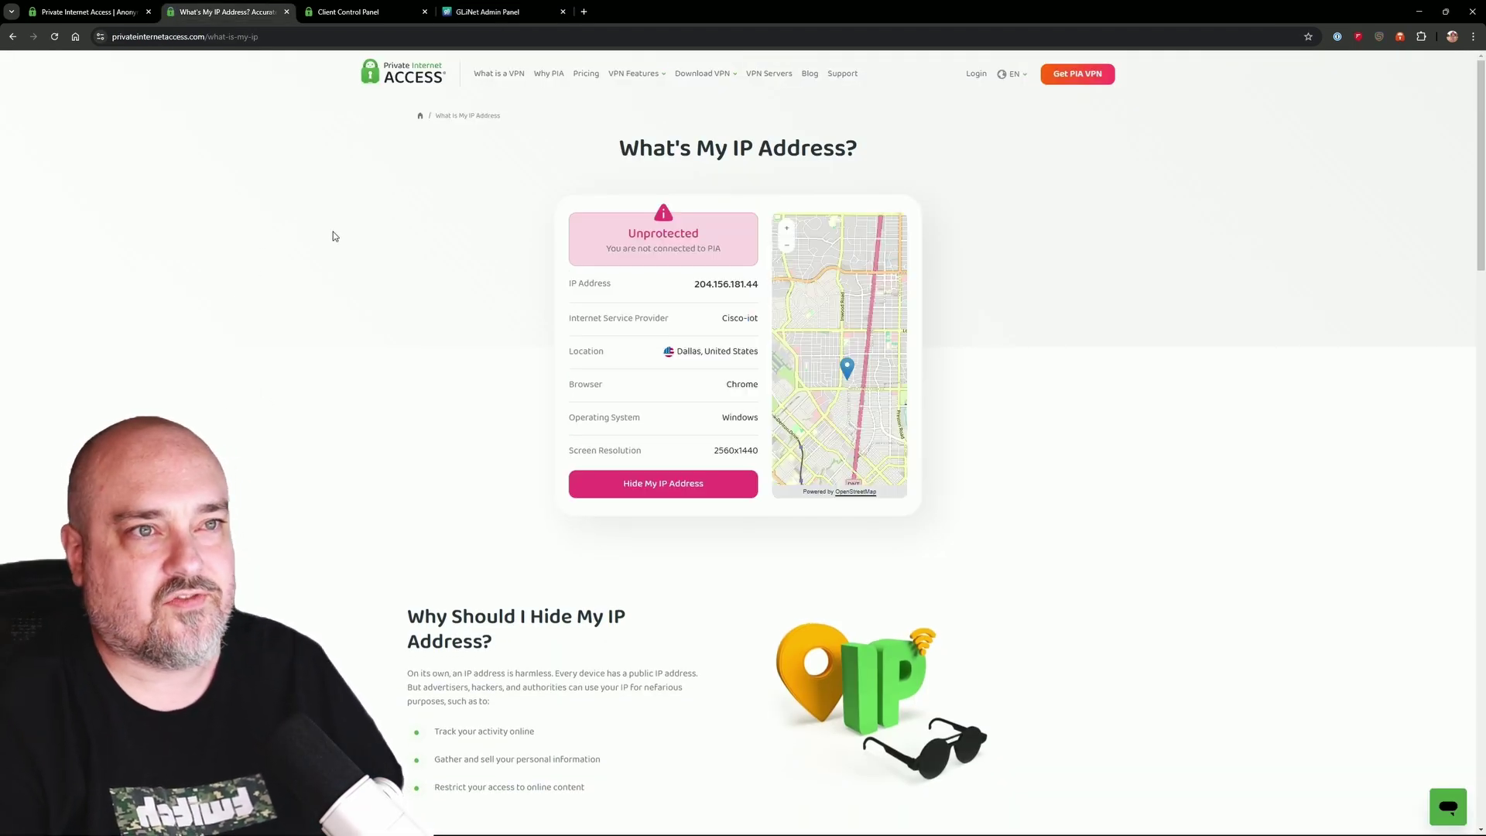
key("ctrl+Tab")
key("ctrl+Tab")
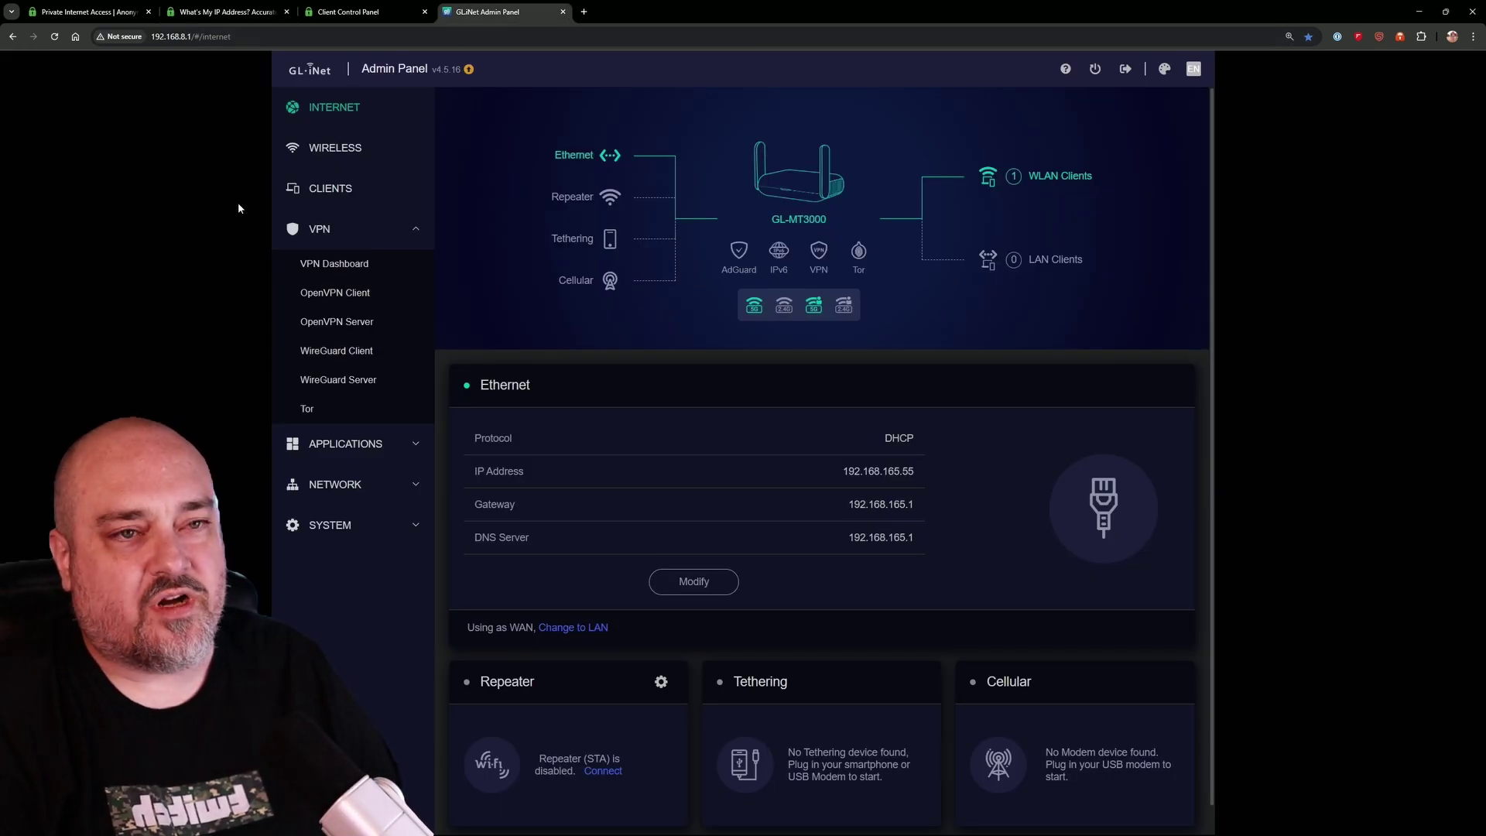
double_click(335, 232)
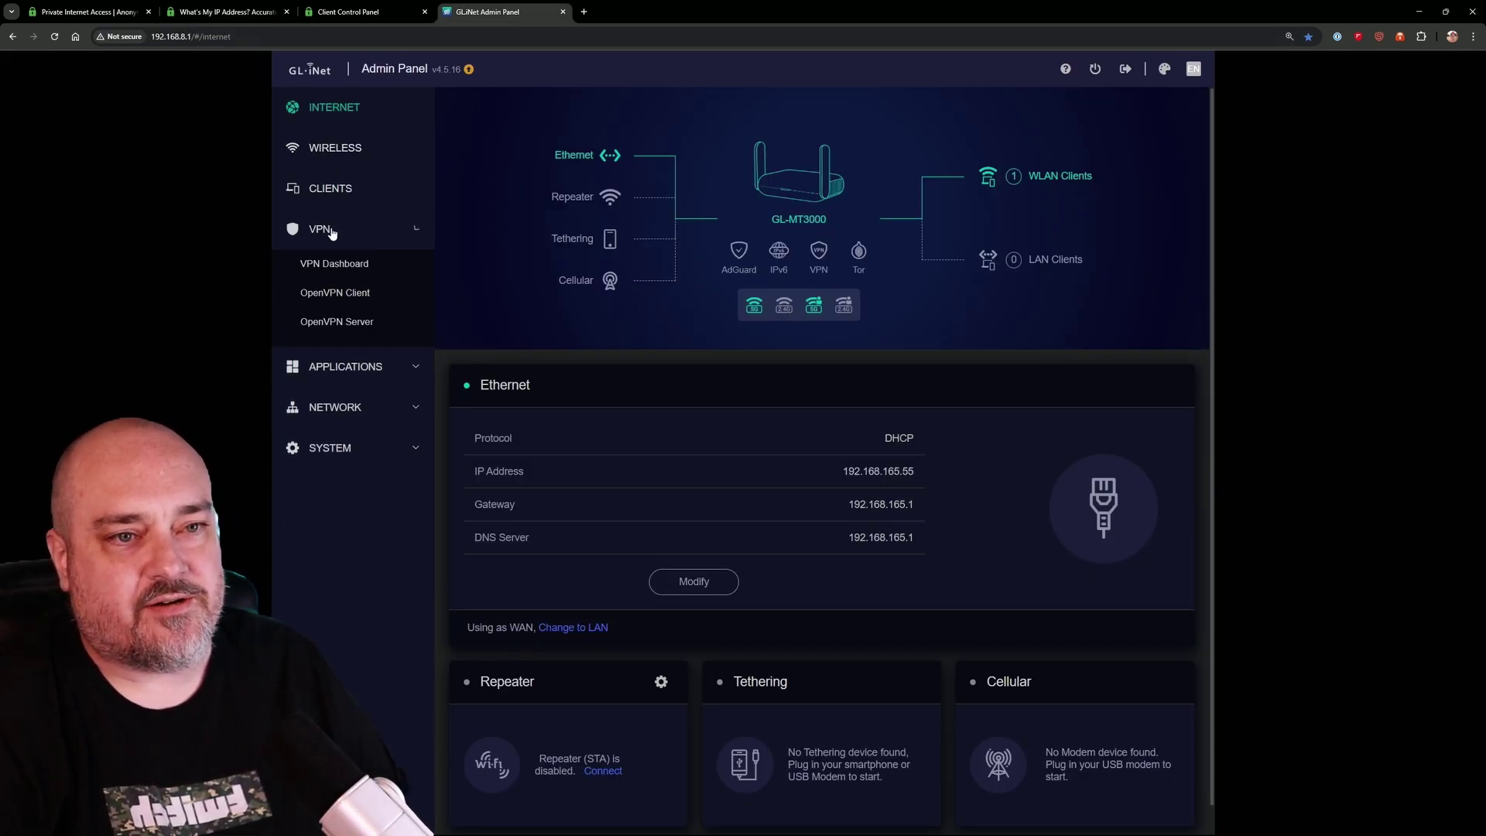
left_click(338, 298)
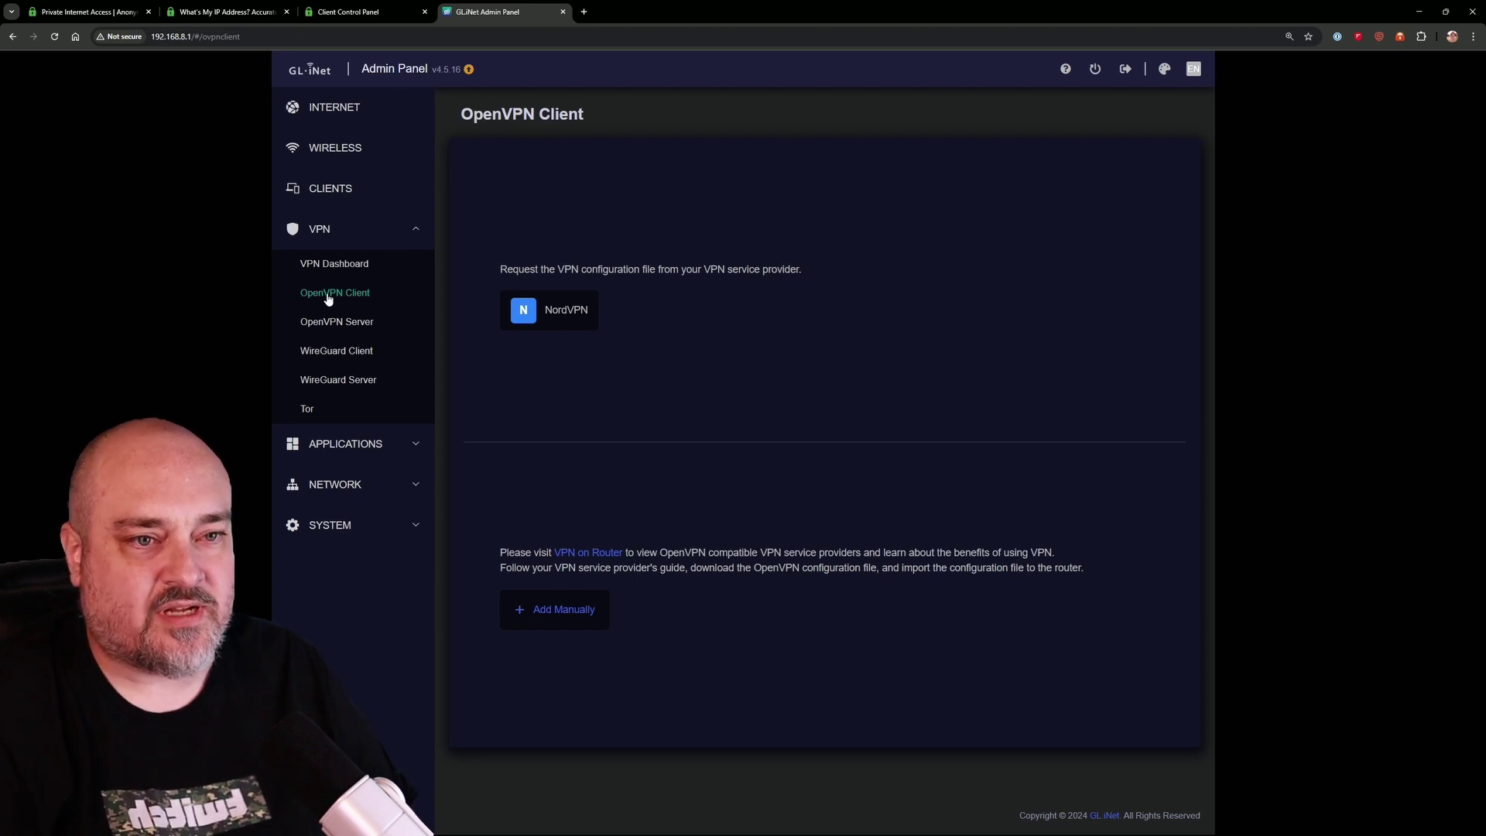
Add a manual OpenVPN provider group named "Private Internet Access - US East Streaming".
left_click(582, 615)
triple_click(538, 278)
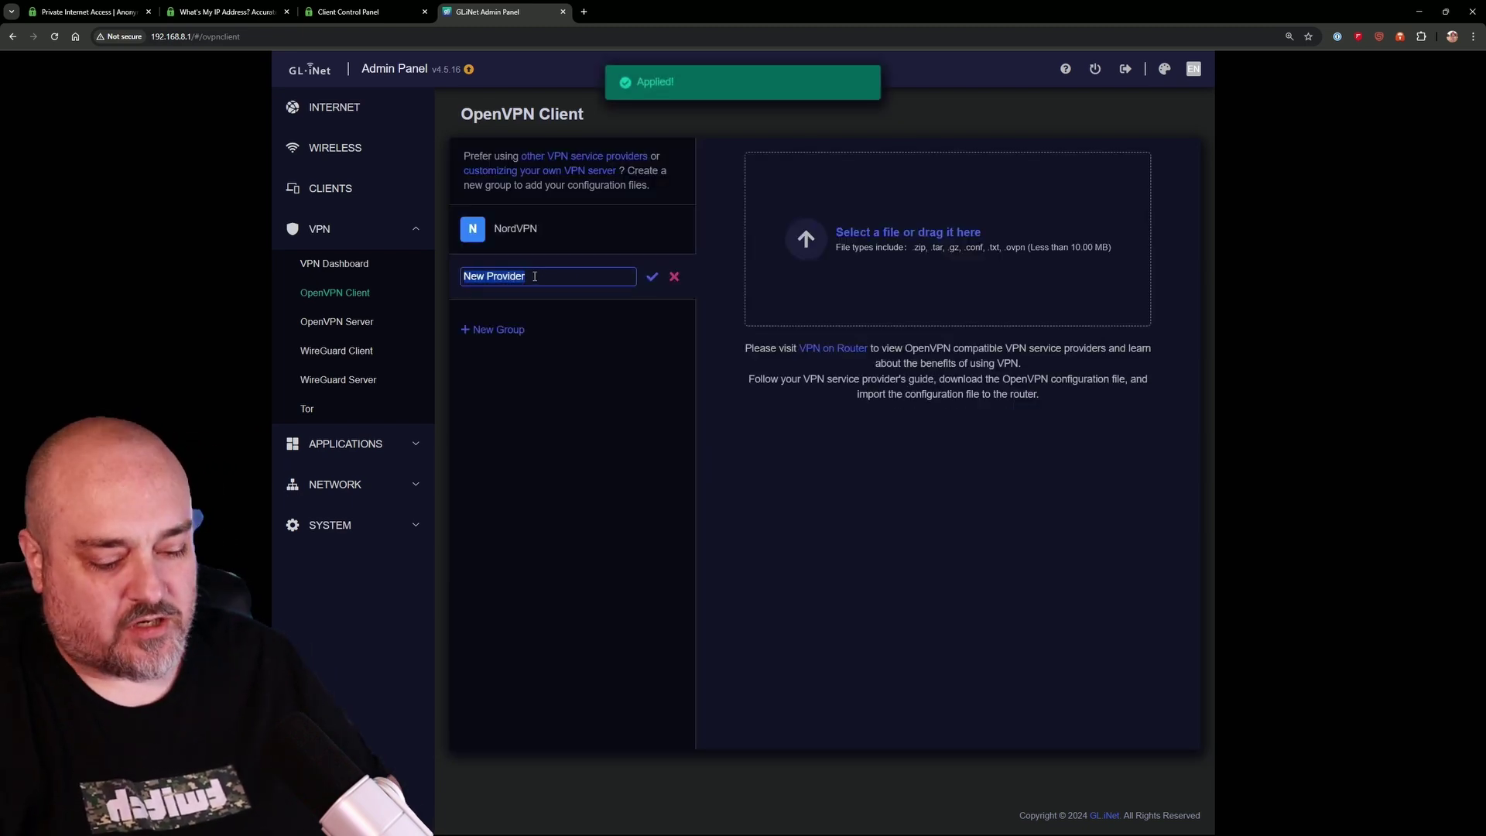
type("Private ")
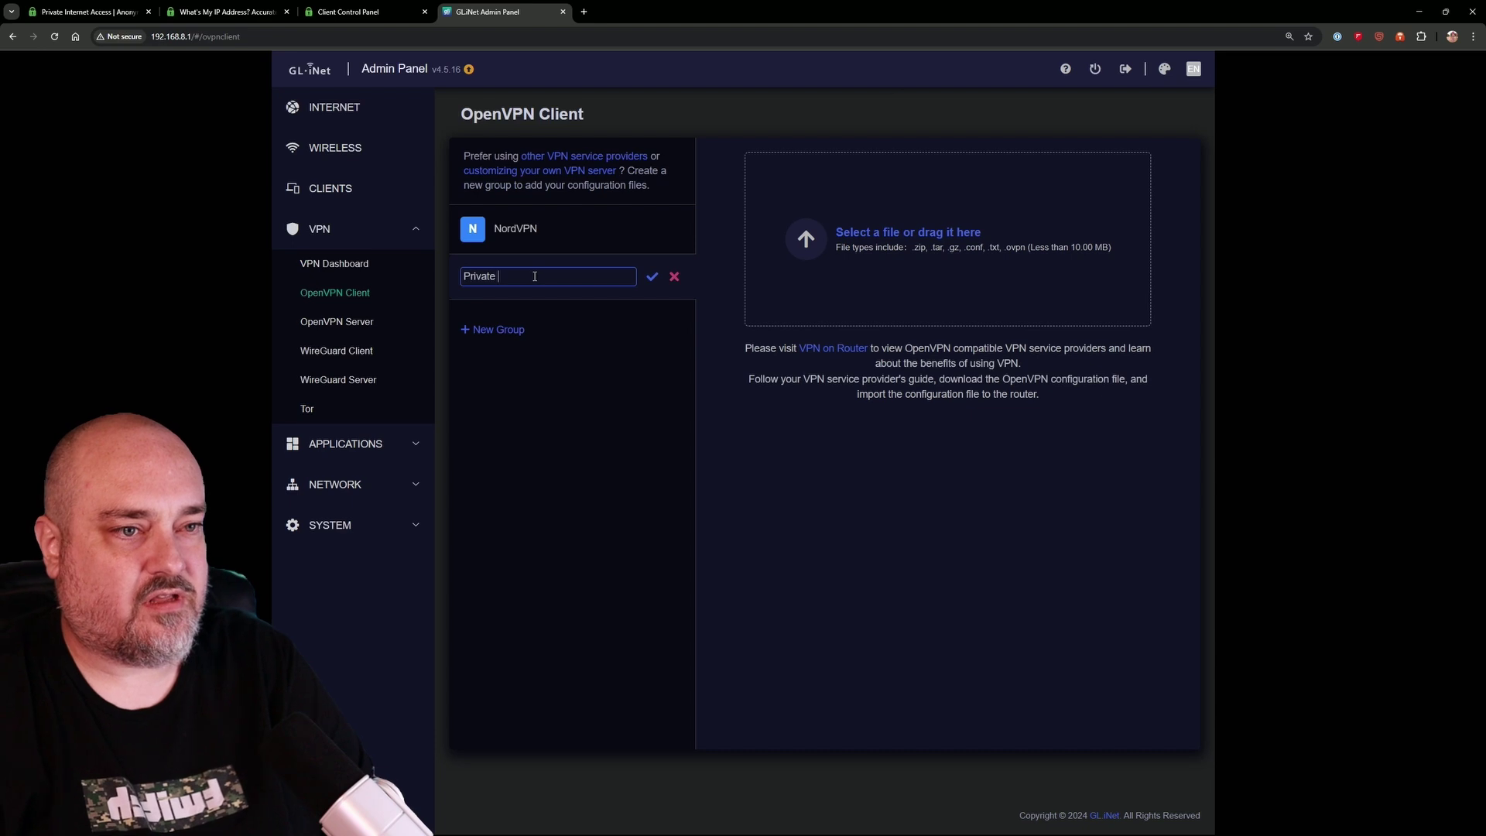
type("Internet A")
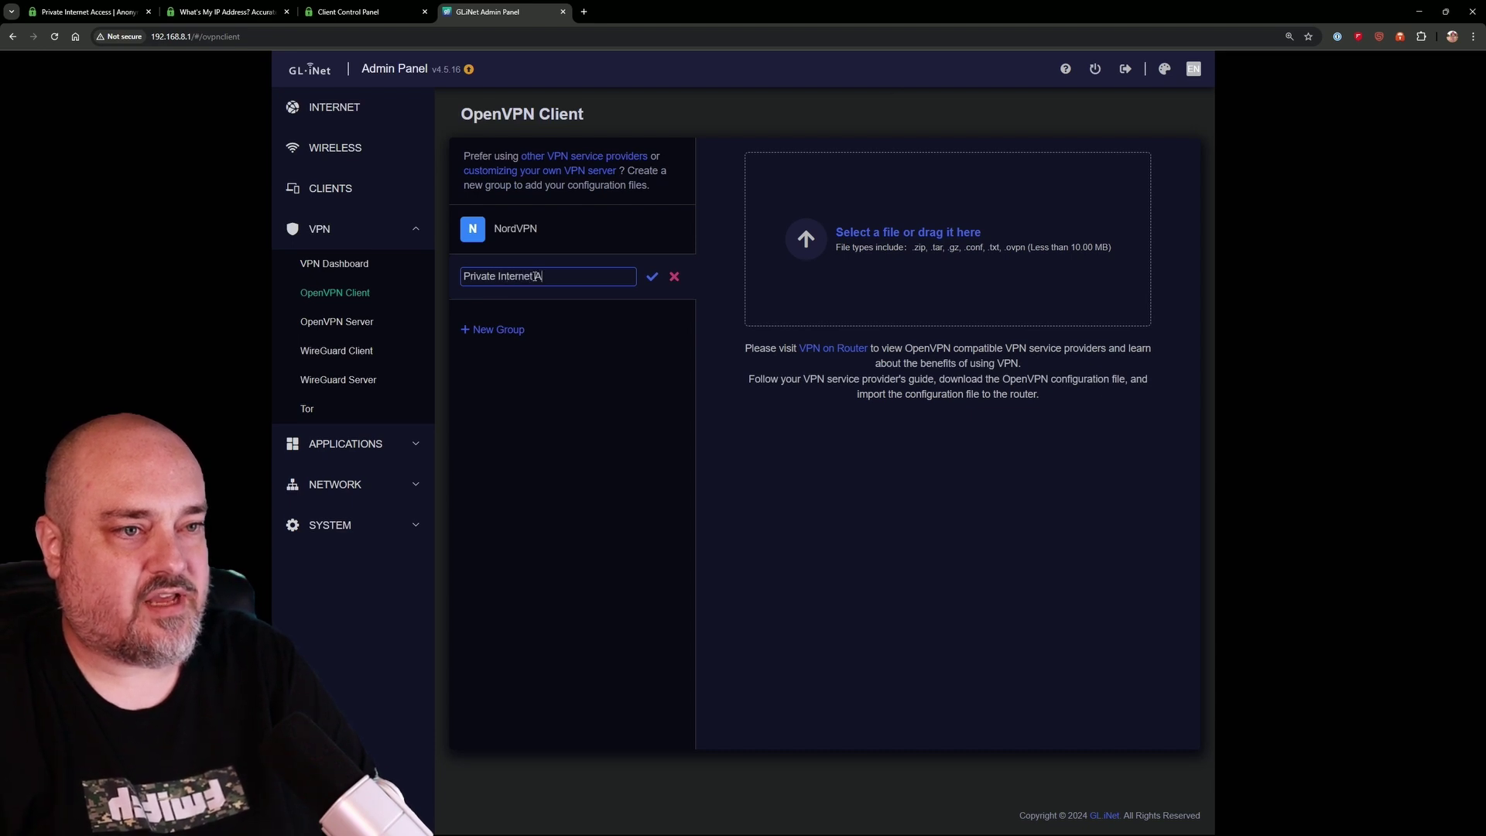
type("ccess -")
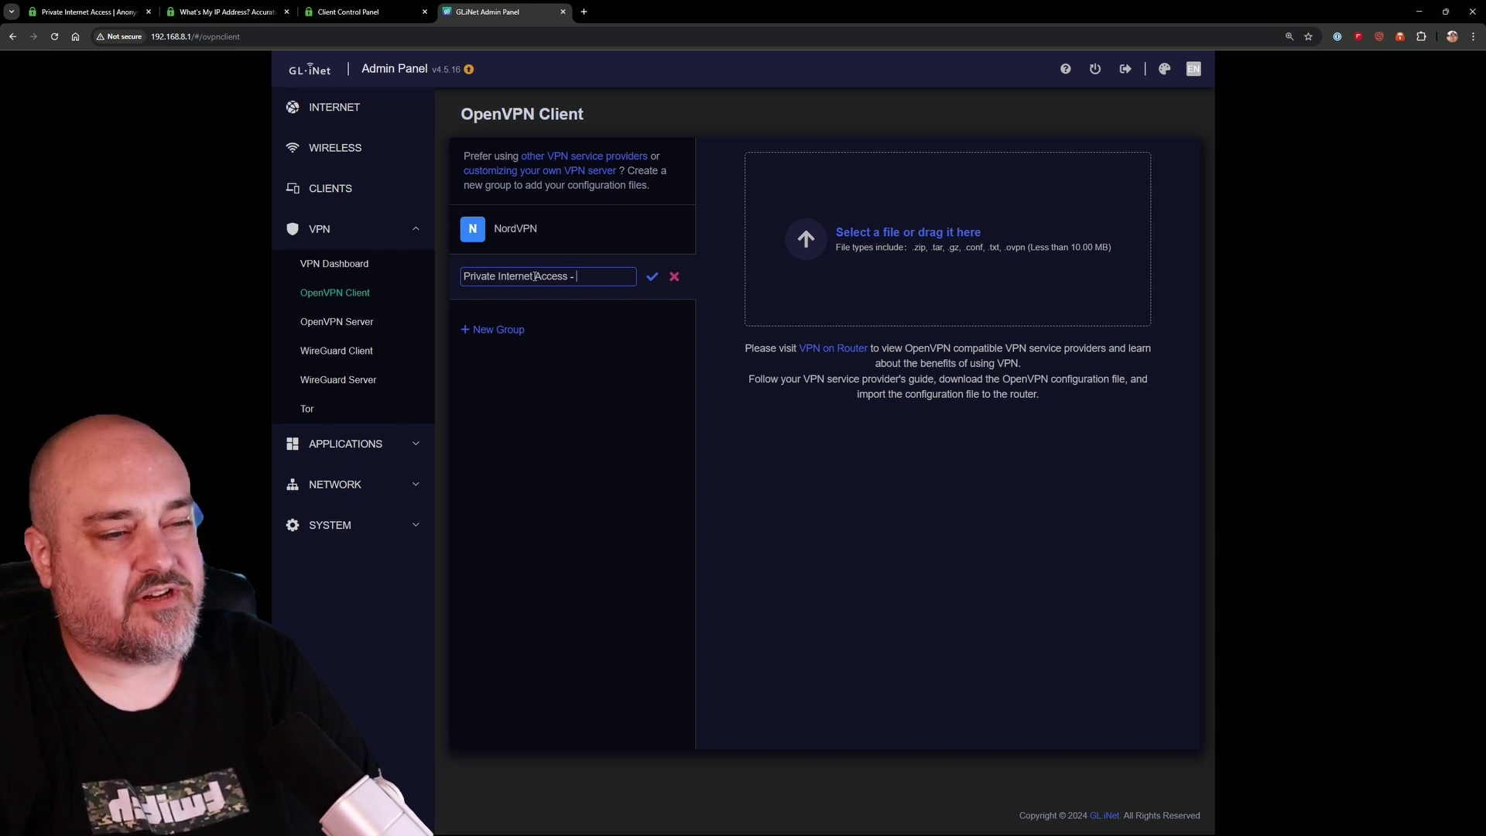
type("US Eas")
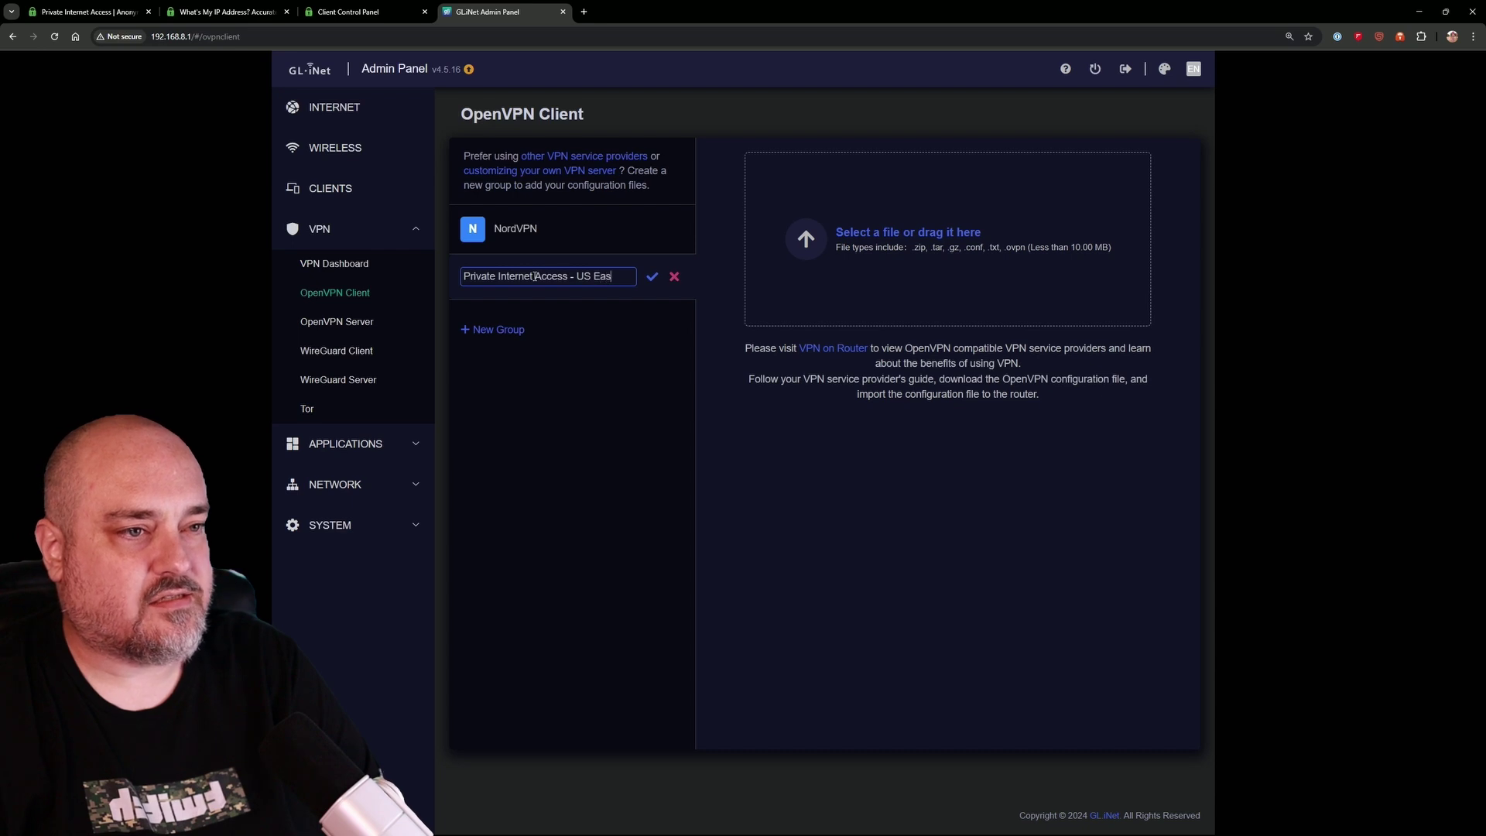
type("t Streaming")
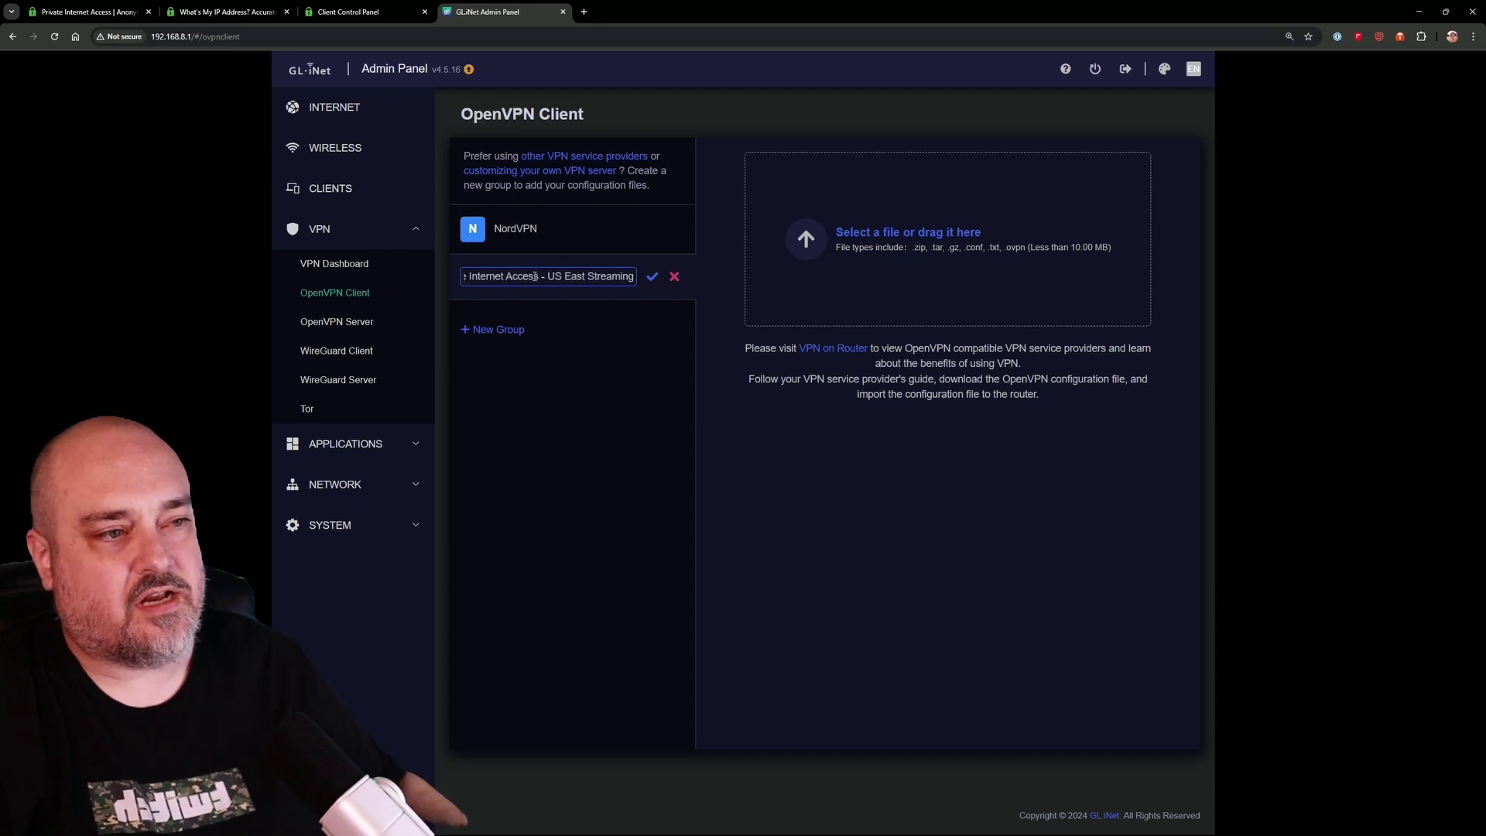
left_click(652, 276)
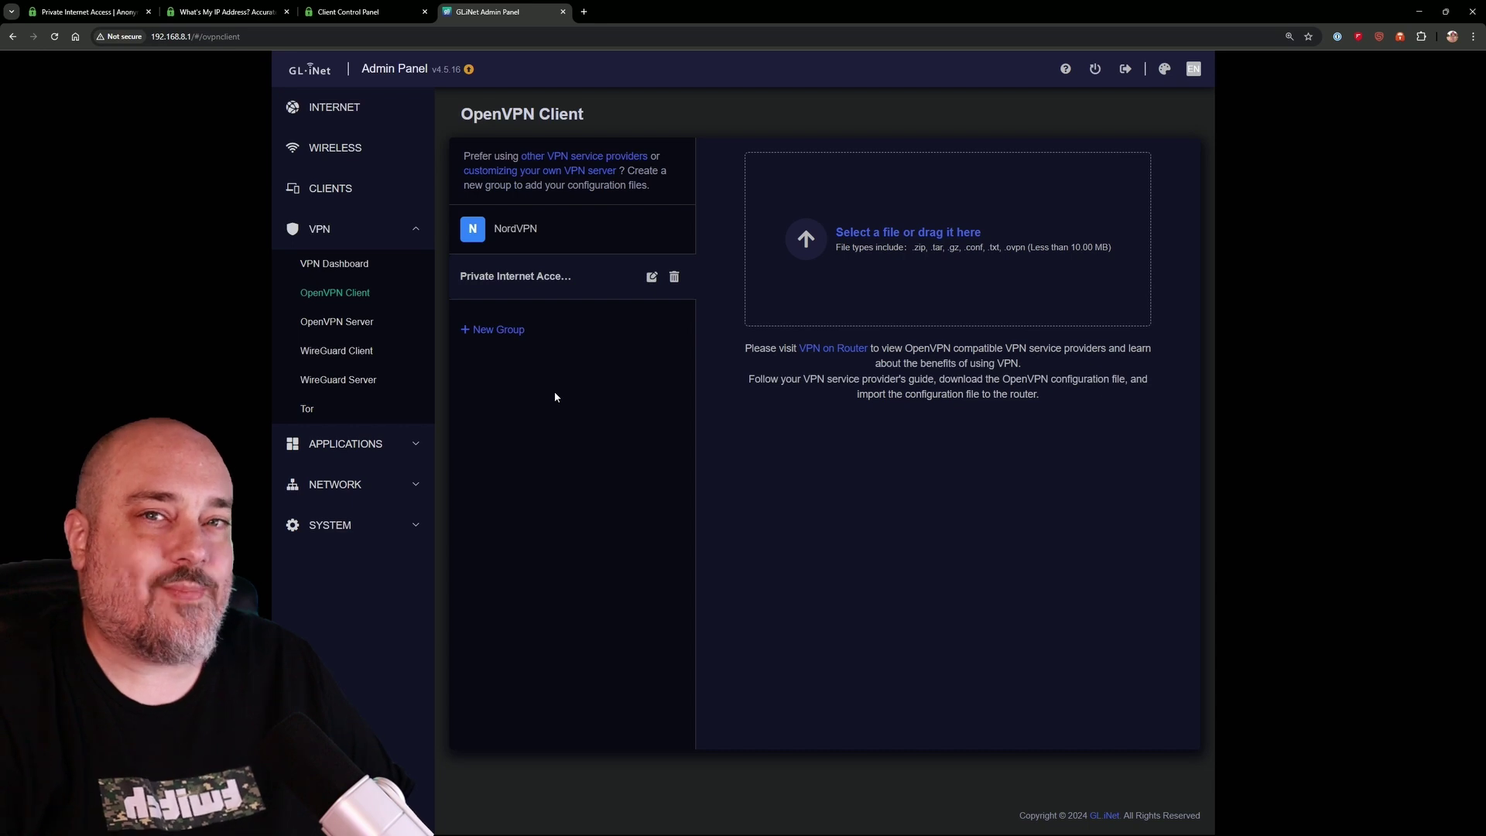
left_click(372, 12)
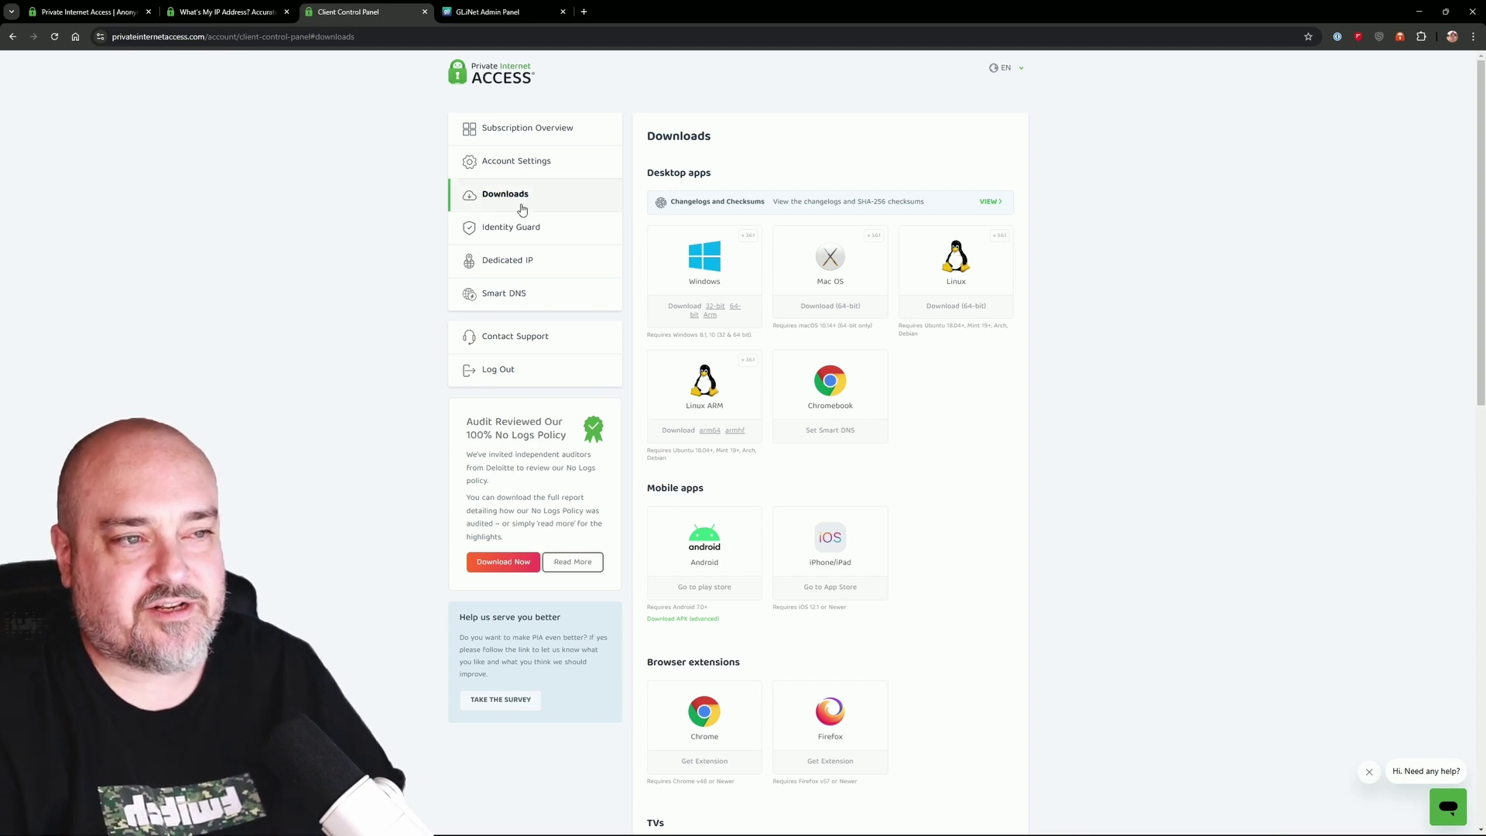
key("ctrl+plus")
key("ctrl+plus")
scroll(855, 396, "down", 5)
scroll(855, 396, "down", 5)
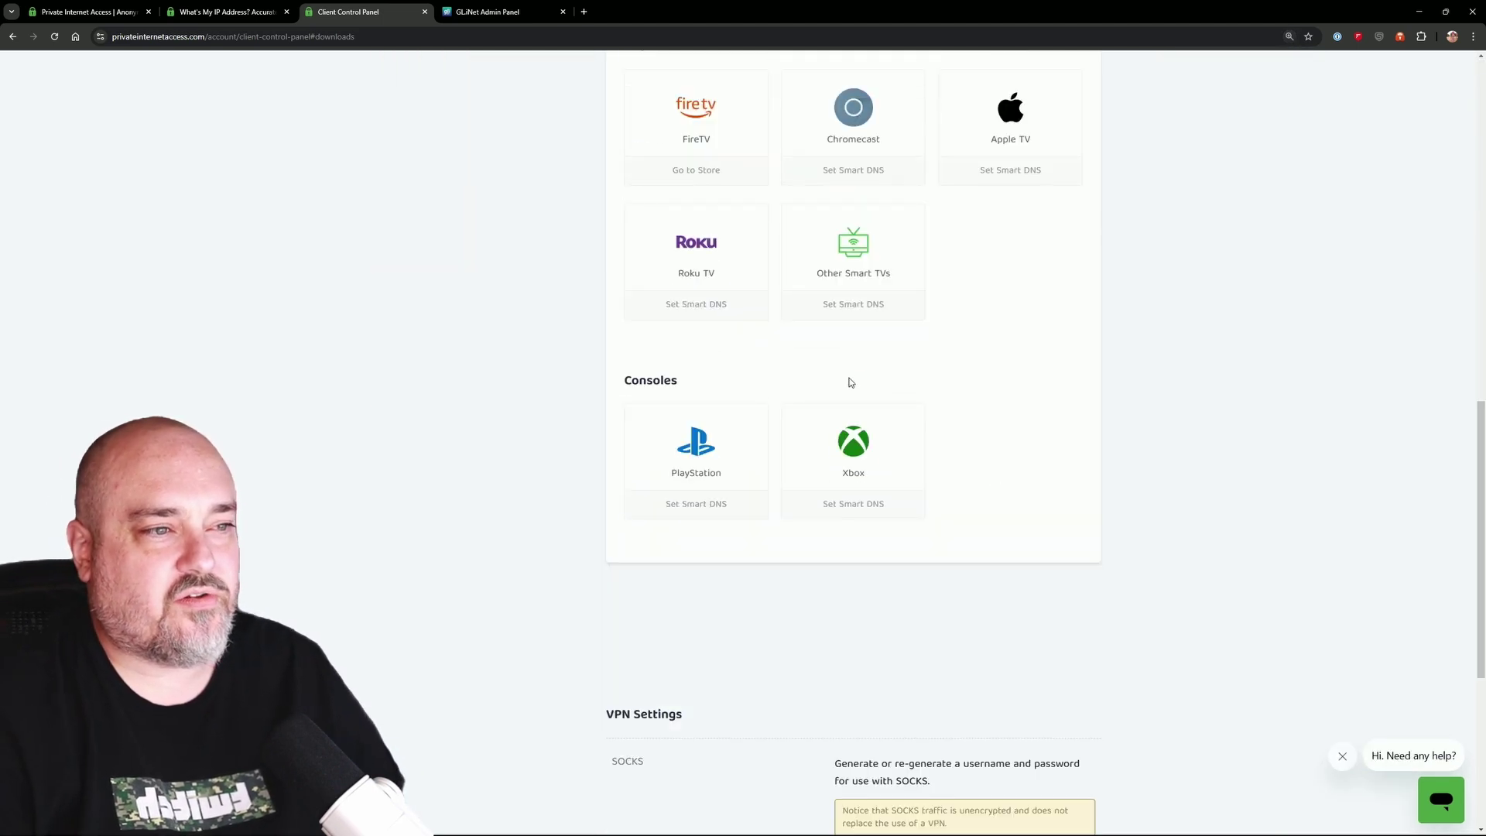
scroll(849, 382, "down", 4)
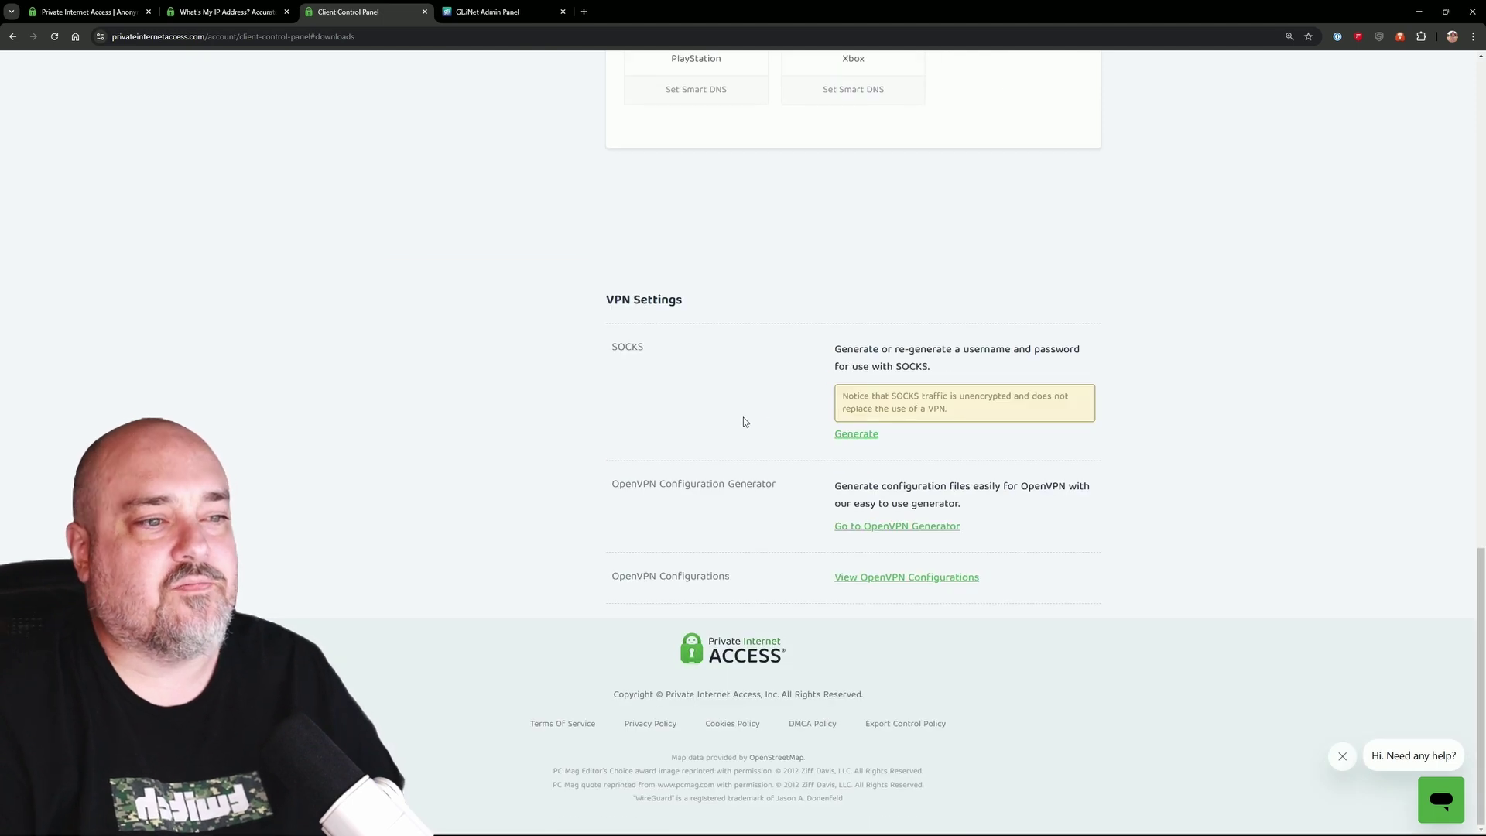
left_click_drag(608, 487, 776, 486)
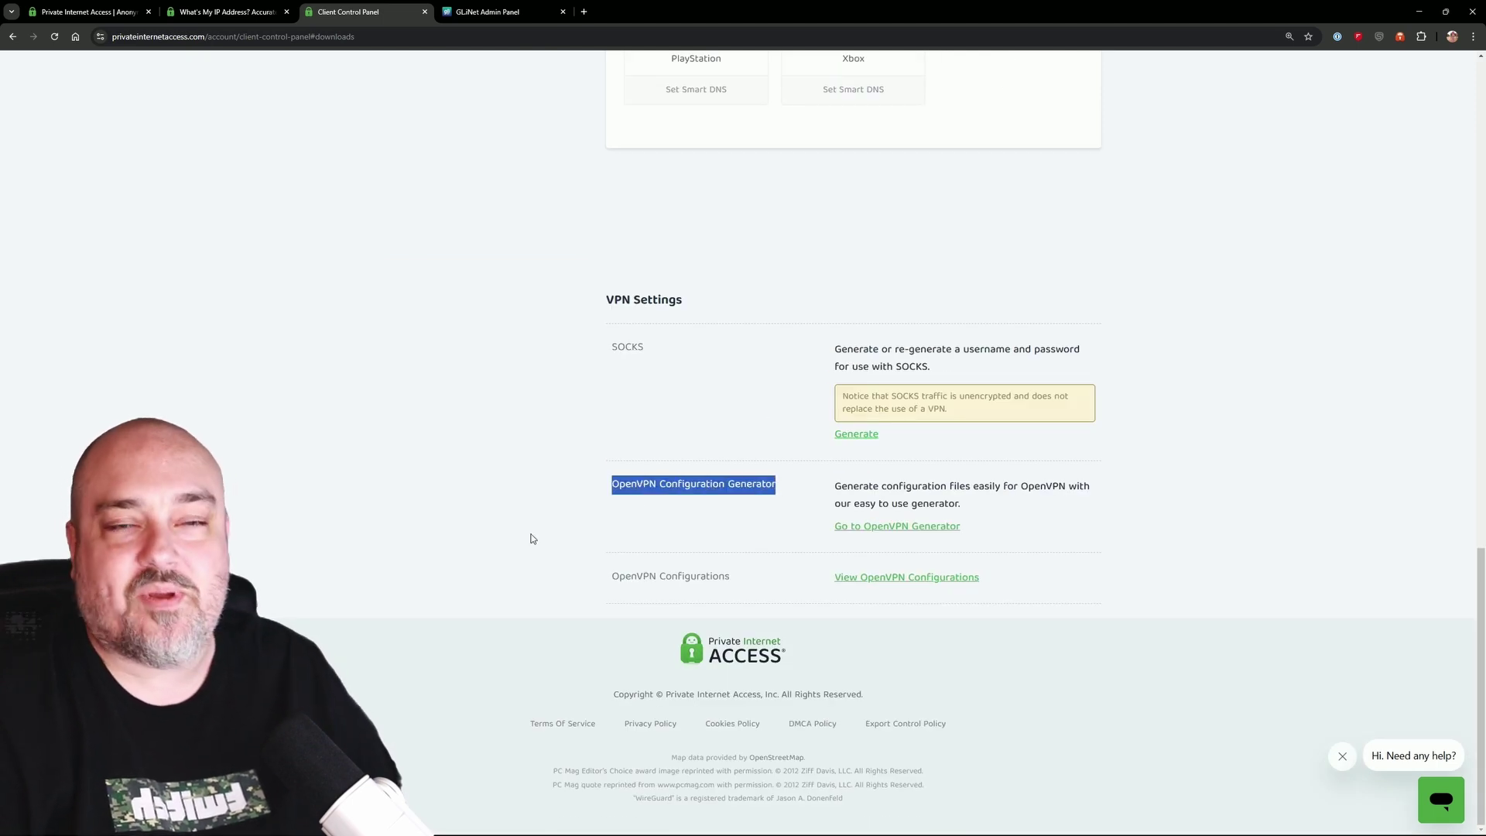
left_click(532, 534)
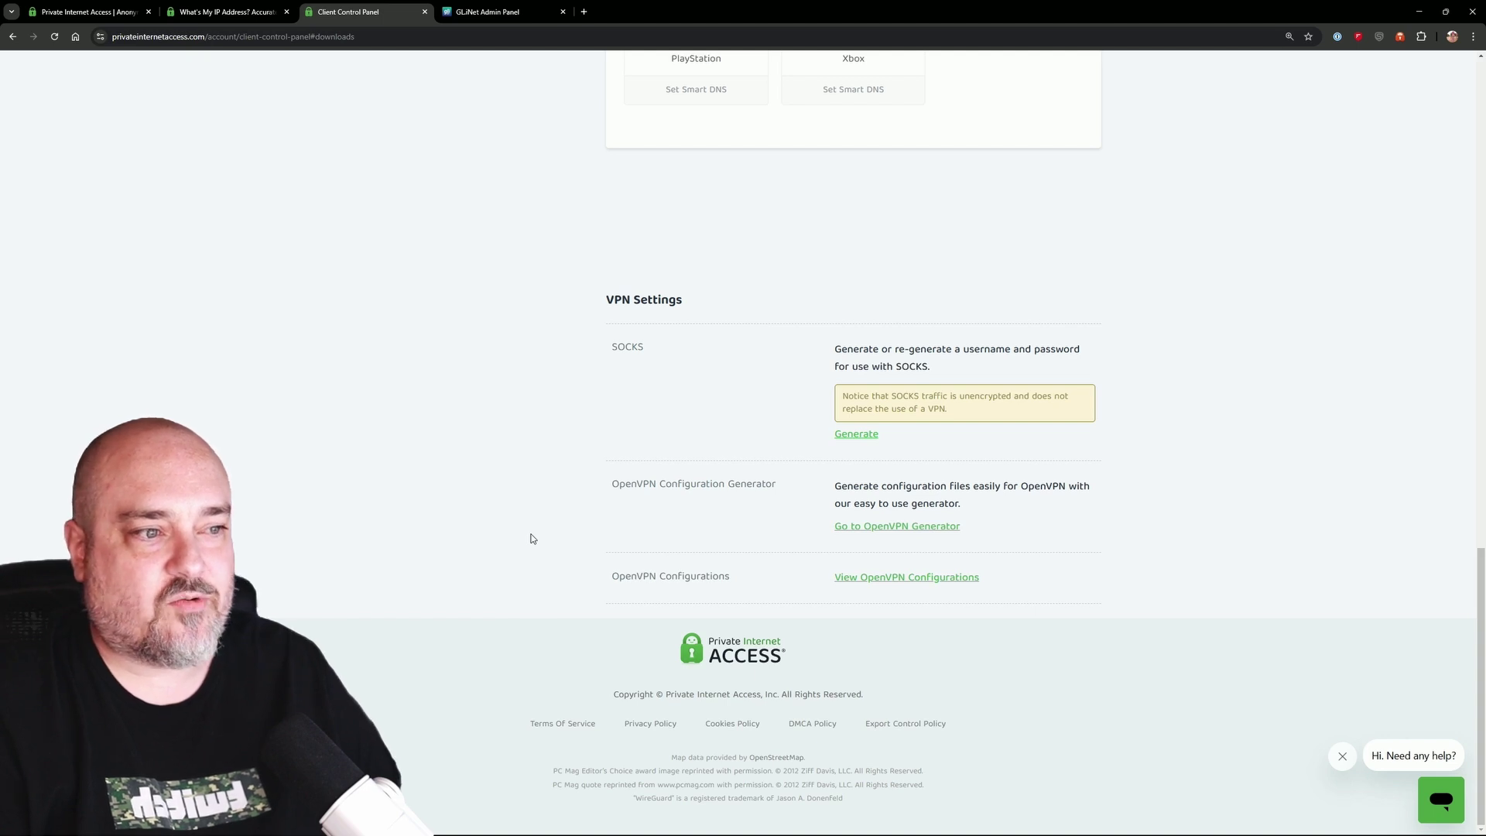
left_click(917, 530)
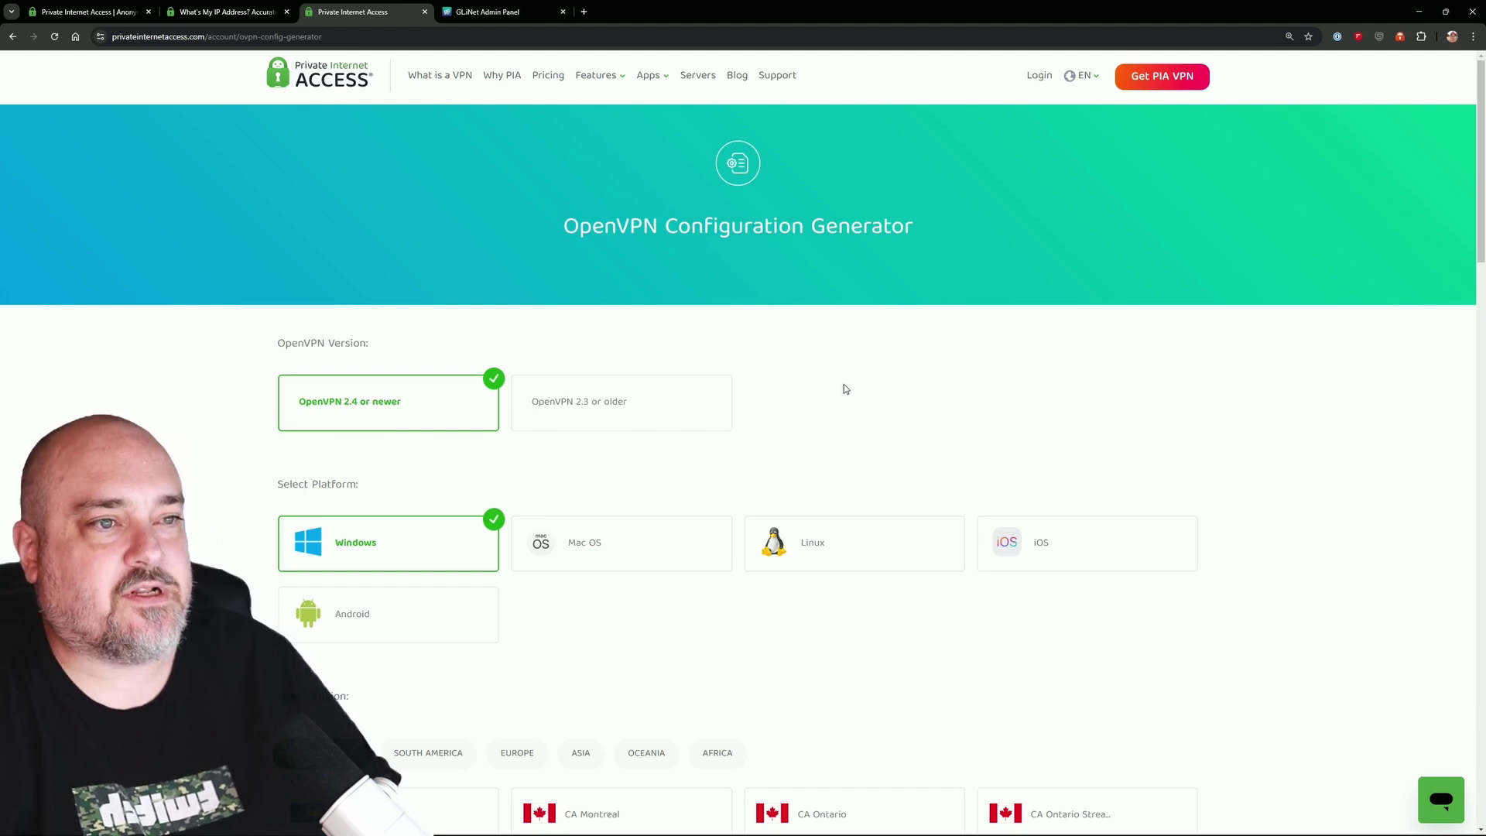
Set the OpenVPN configuration's platform to Linux.
scroll(845, 389, "down", 4)
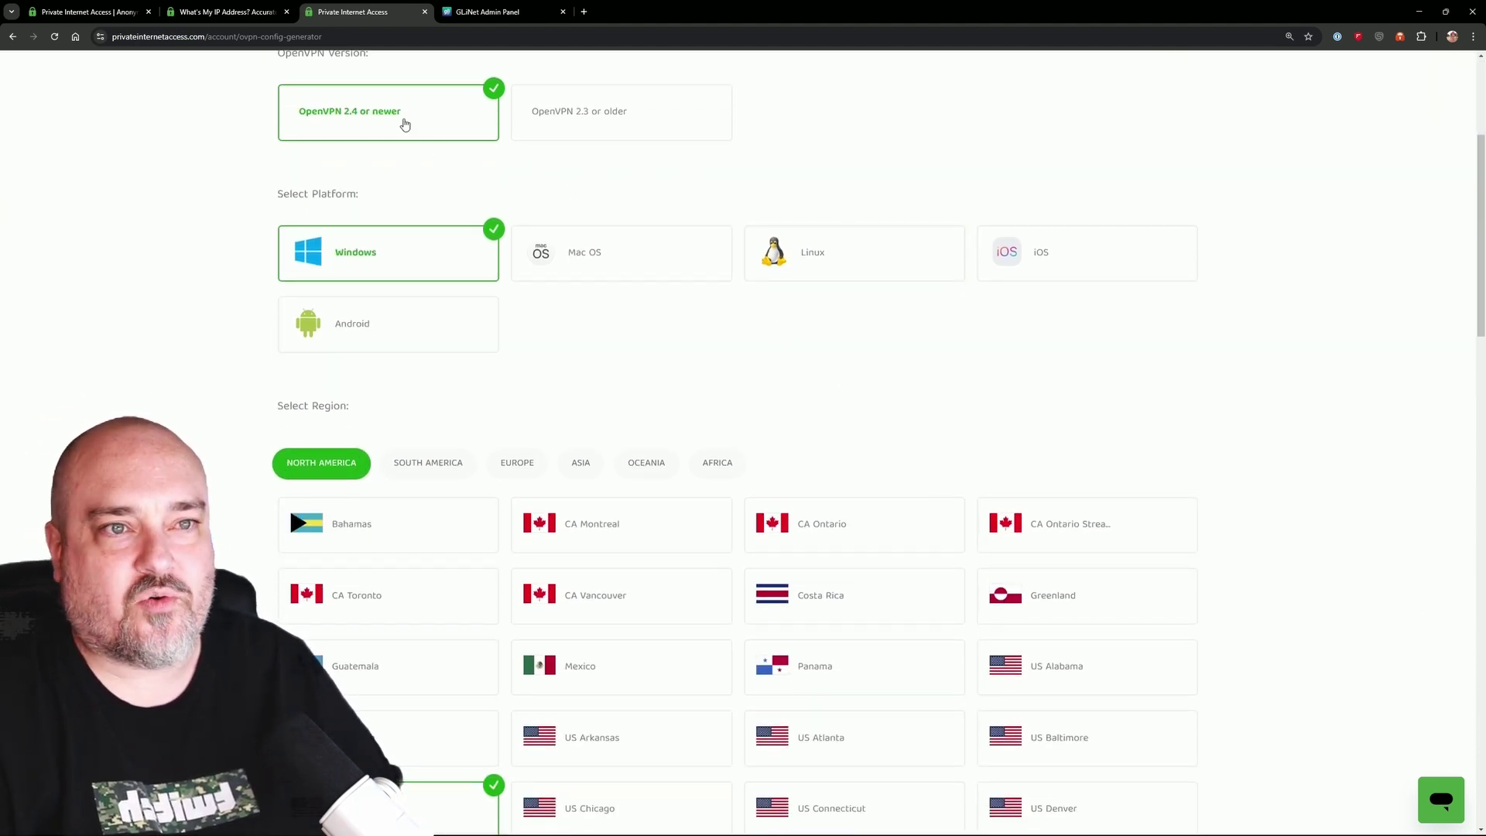
scroll(404, 124, "down", 1)
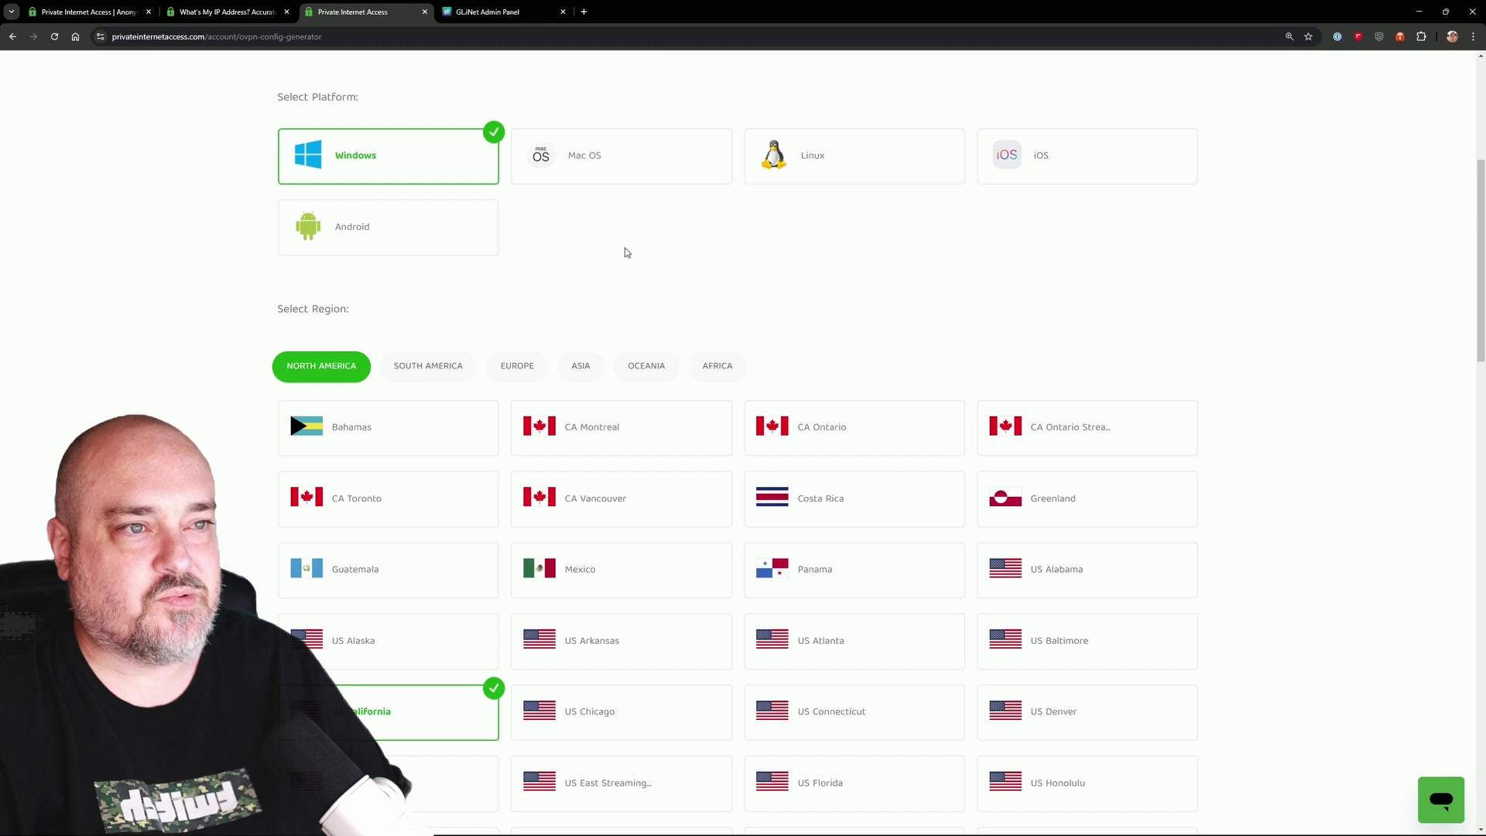
left_click(811, 154)
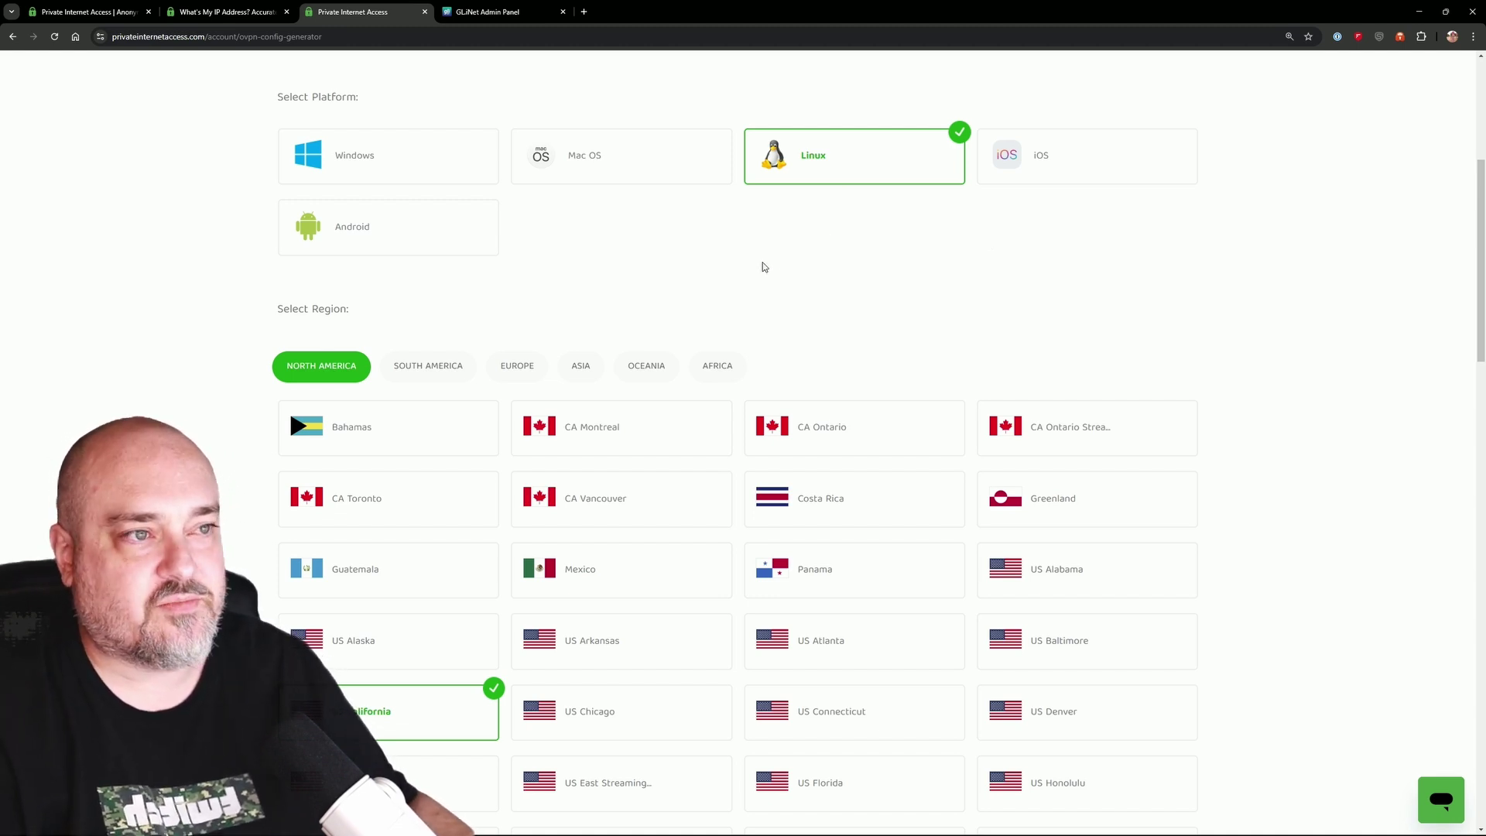
Choose US East Streaming as the North America region for the configuration and go on to the port options.
scroll(749, 259, "down", 3)
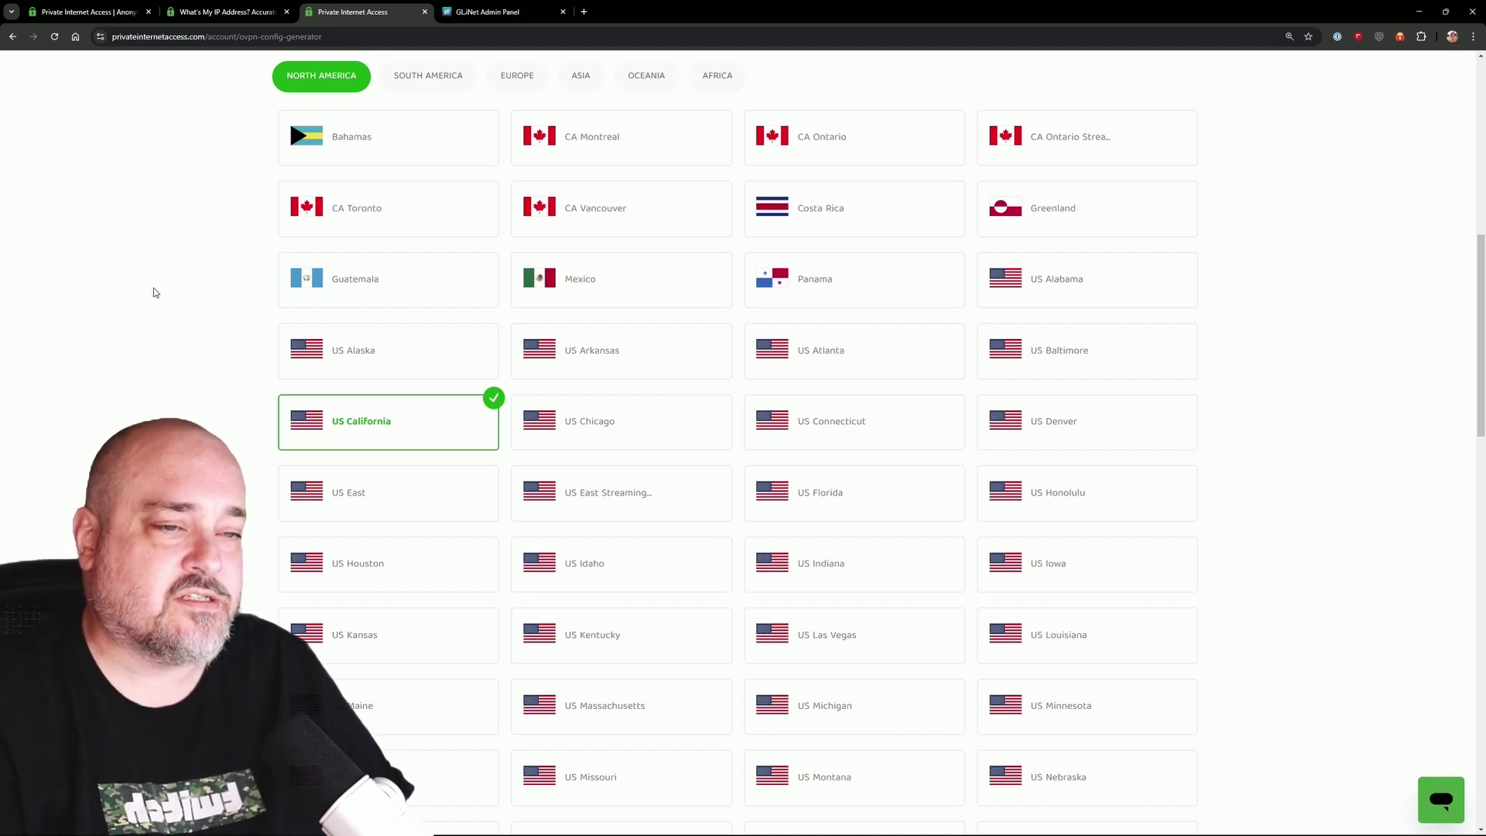
scroll(122, 290, "down", 2)
scroll(371, 225, "down", 3)
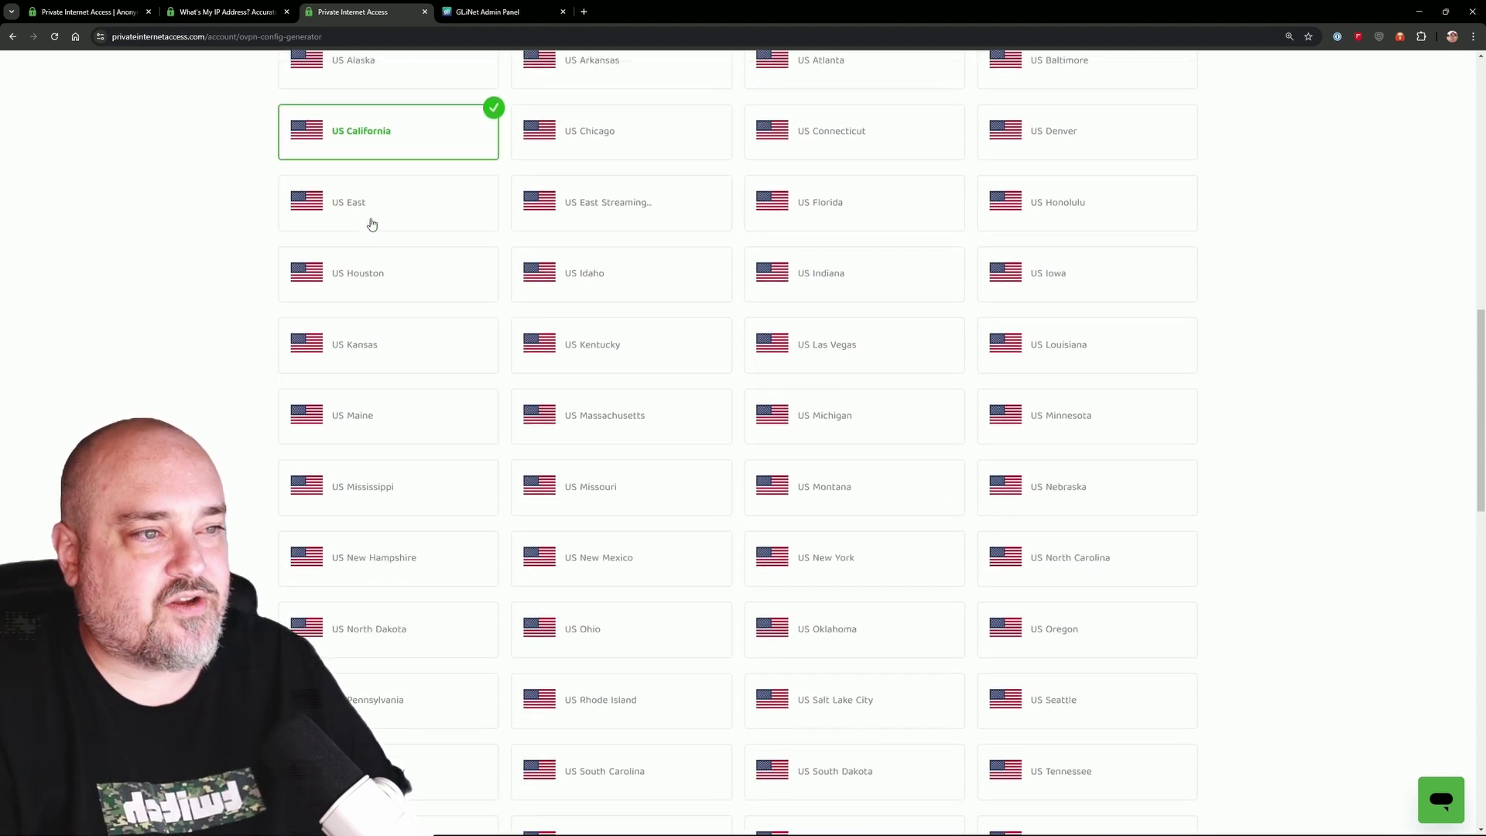
scroll(736, 298, "up", 3)
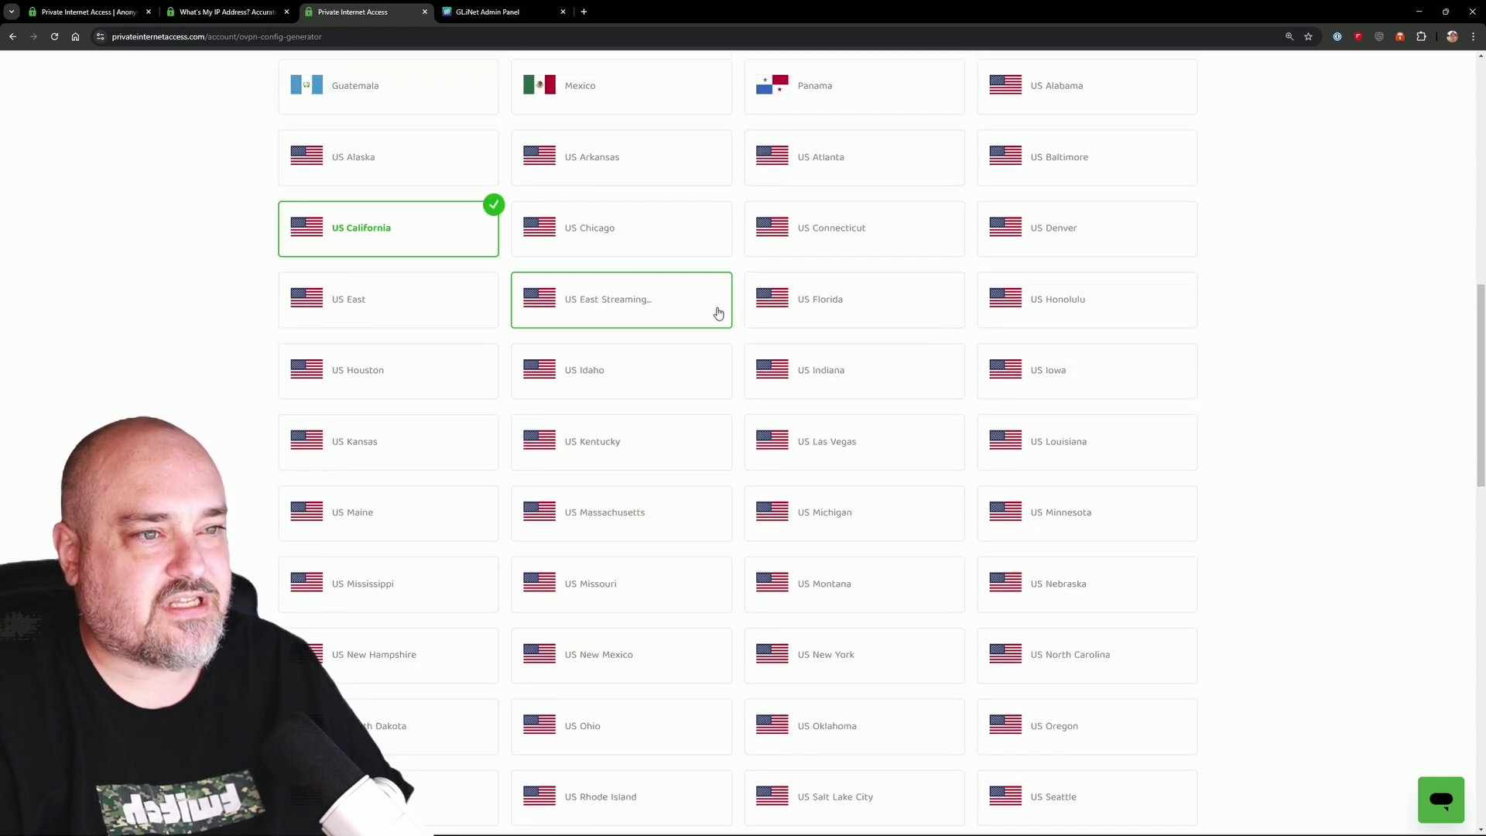
left_click(631, 310)
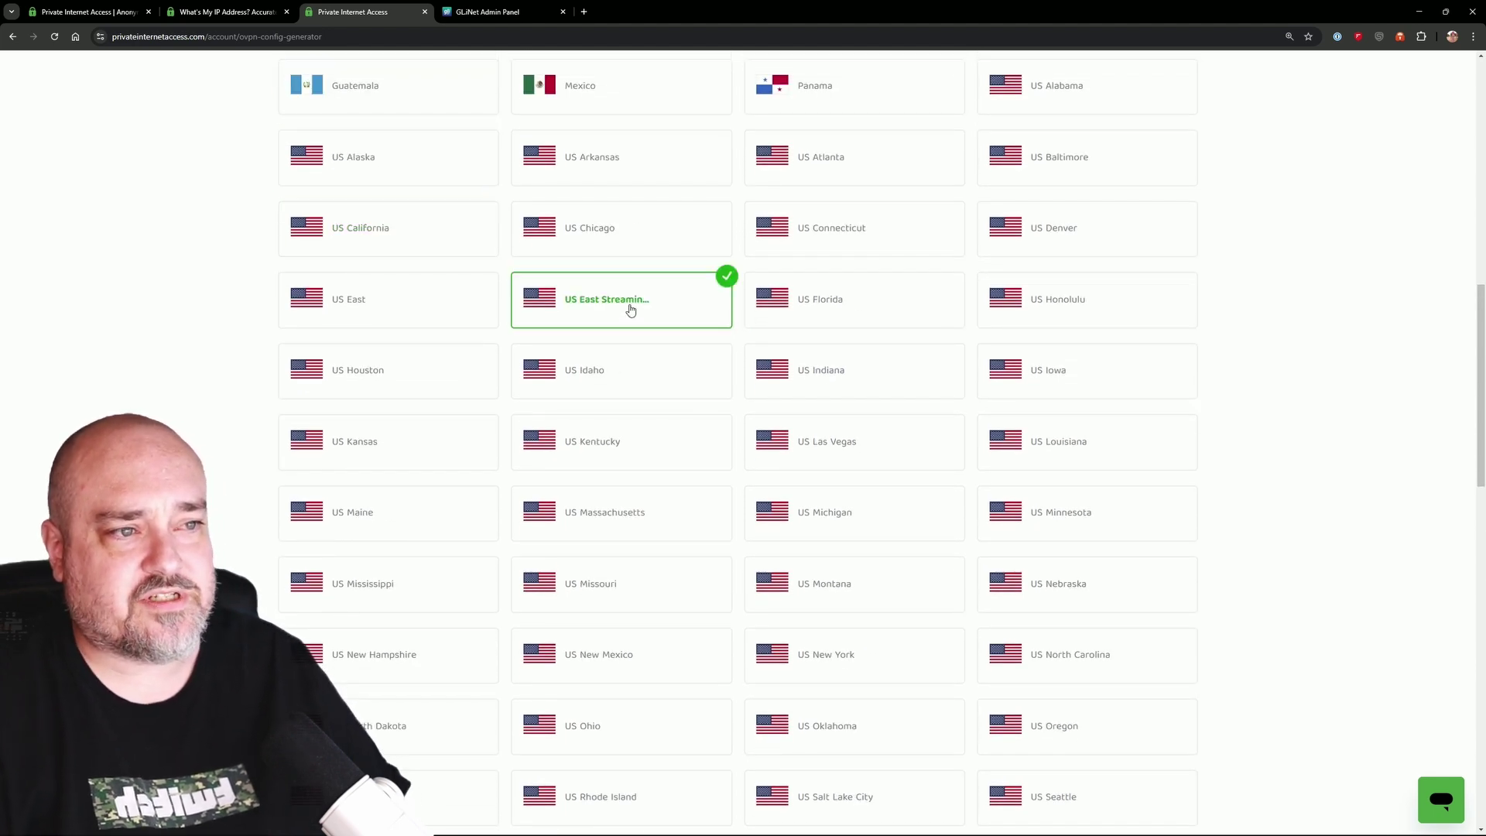
scroll(631, 309, "up", 2)
scroll(631, 309, "down", 2)
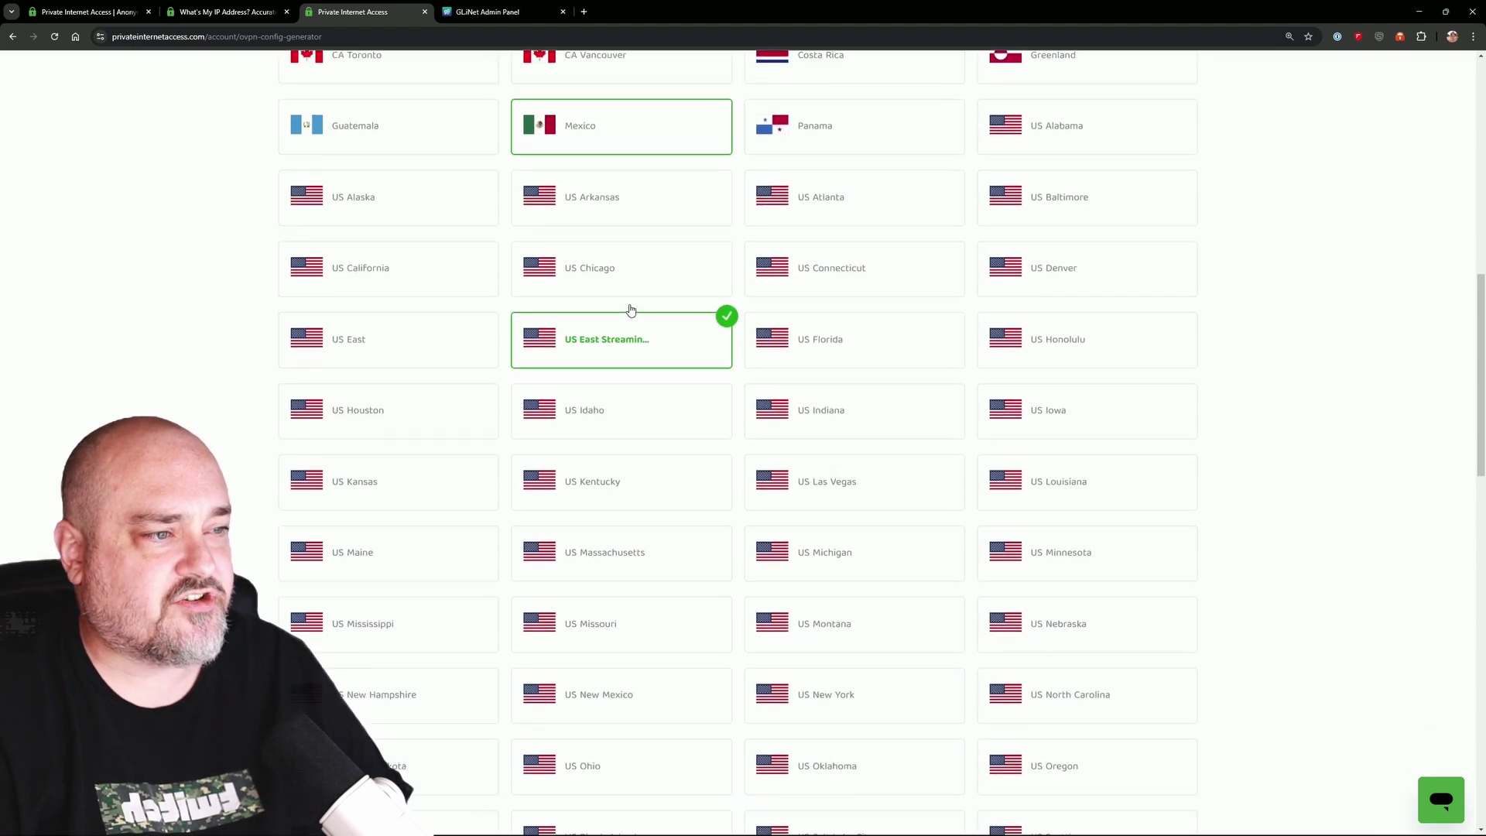
scroll(630, 309, "down", 4)
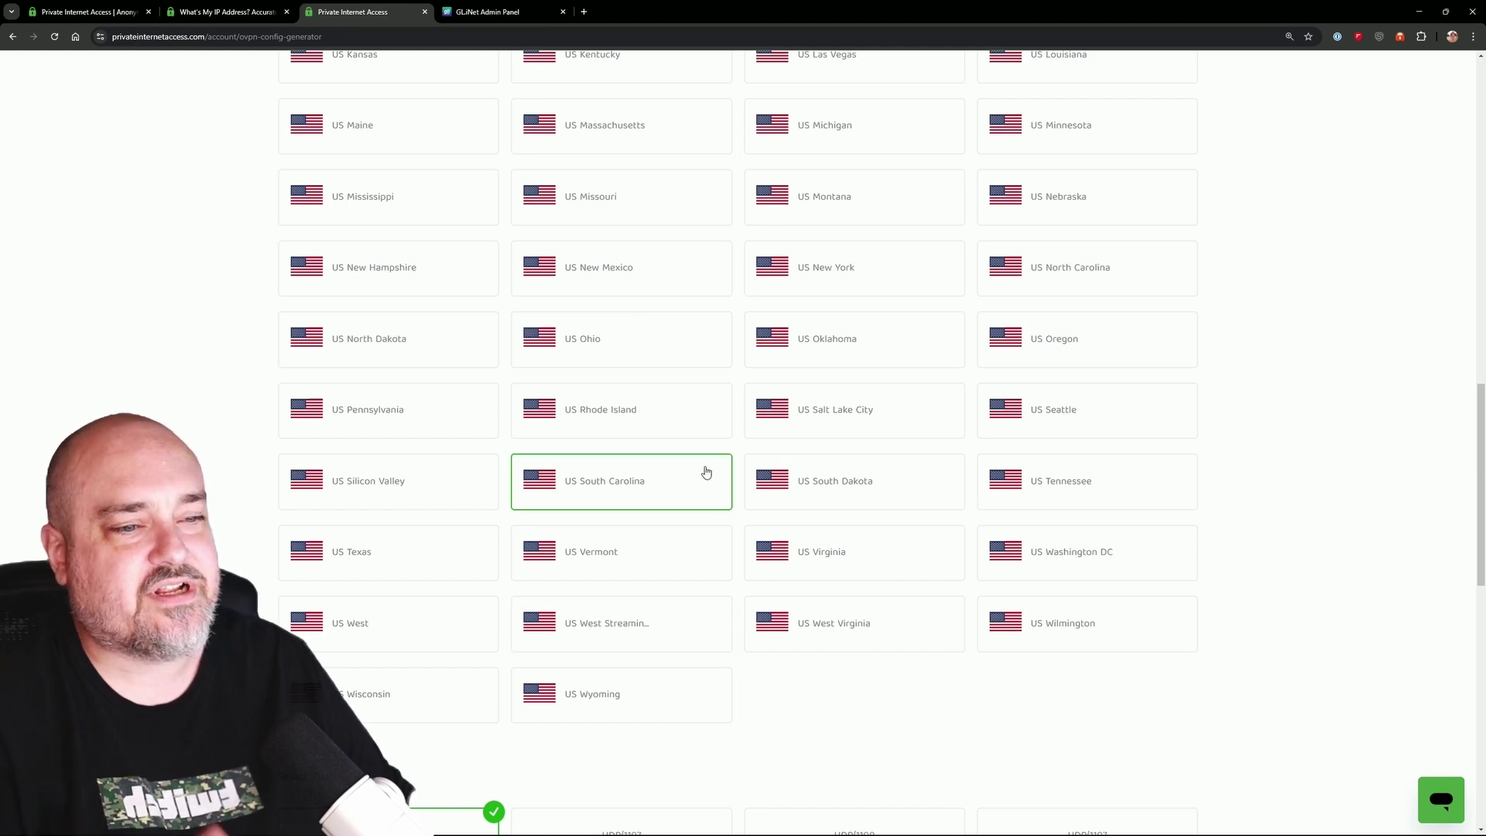
scroll(582, 424, "up", 6)
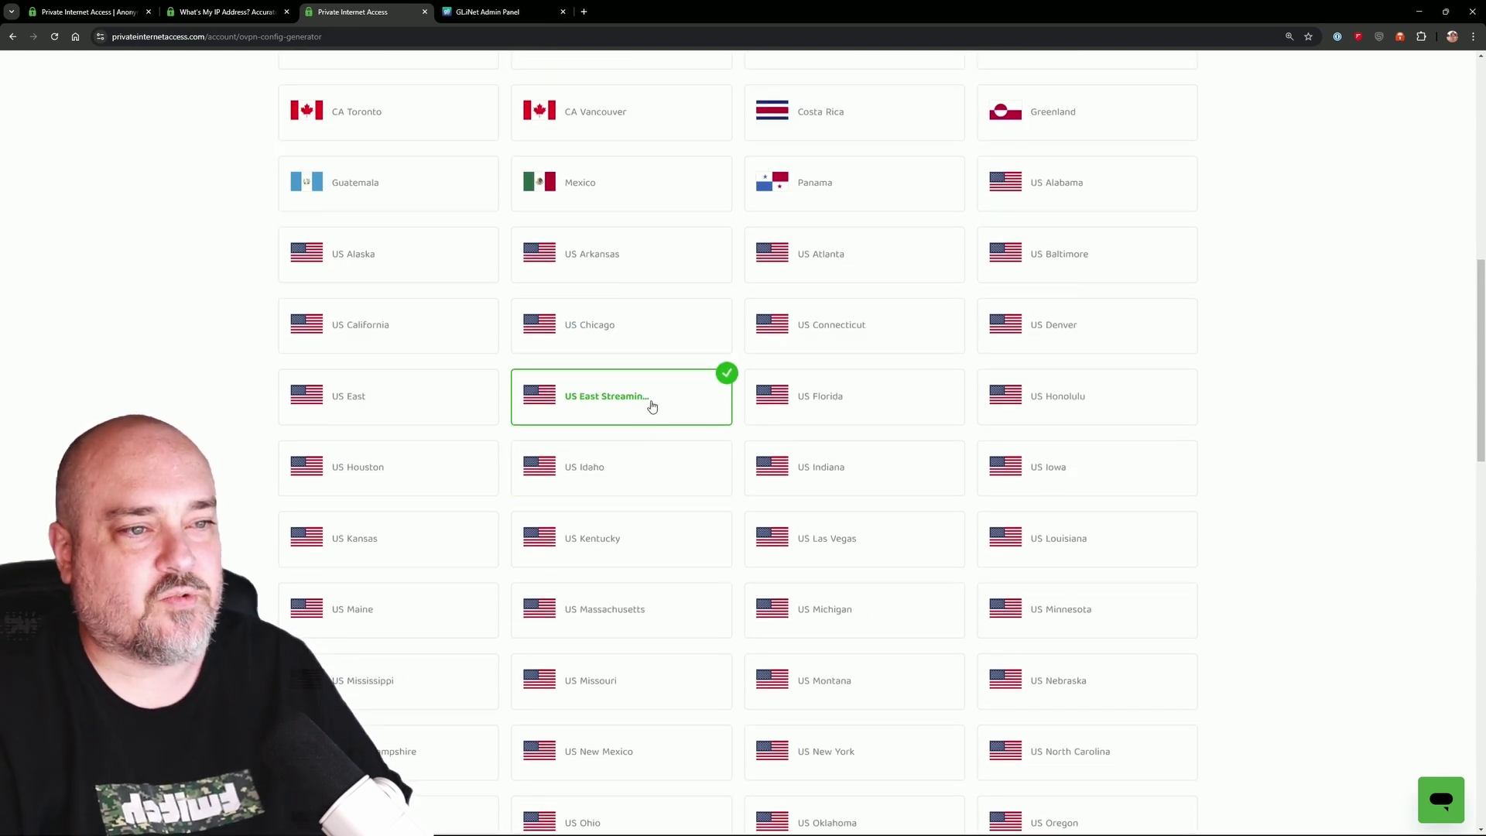
scroll(184, 349, "down", 10)
scroll(184, 349, "down", 4)
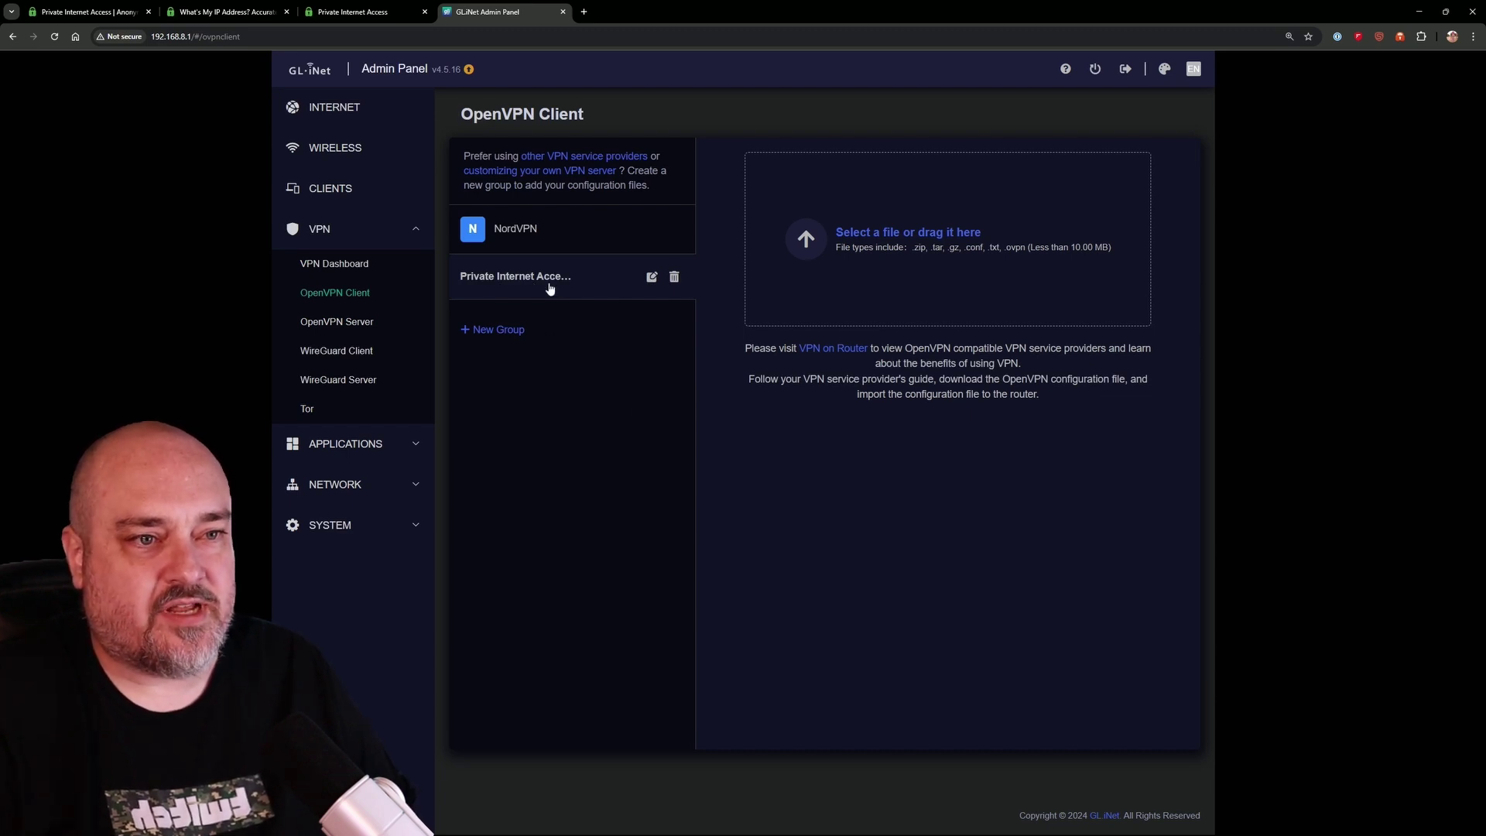
Shorten the Private Internet Access group's name to "PIA - US East Streaming" in the router's OpenVPN Client settings.
left_click(652, 276)
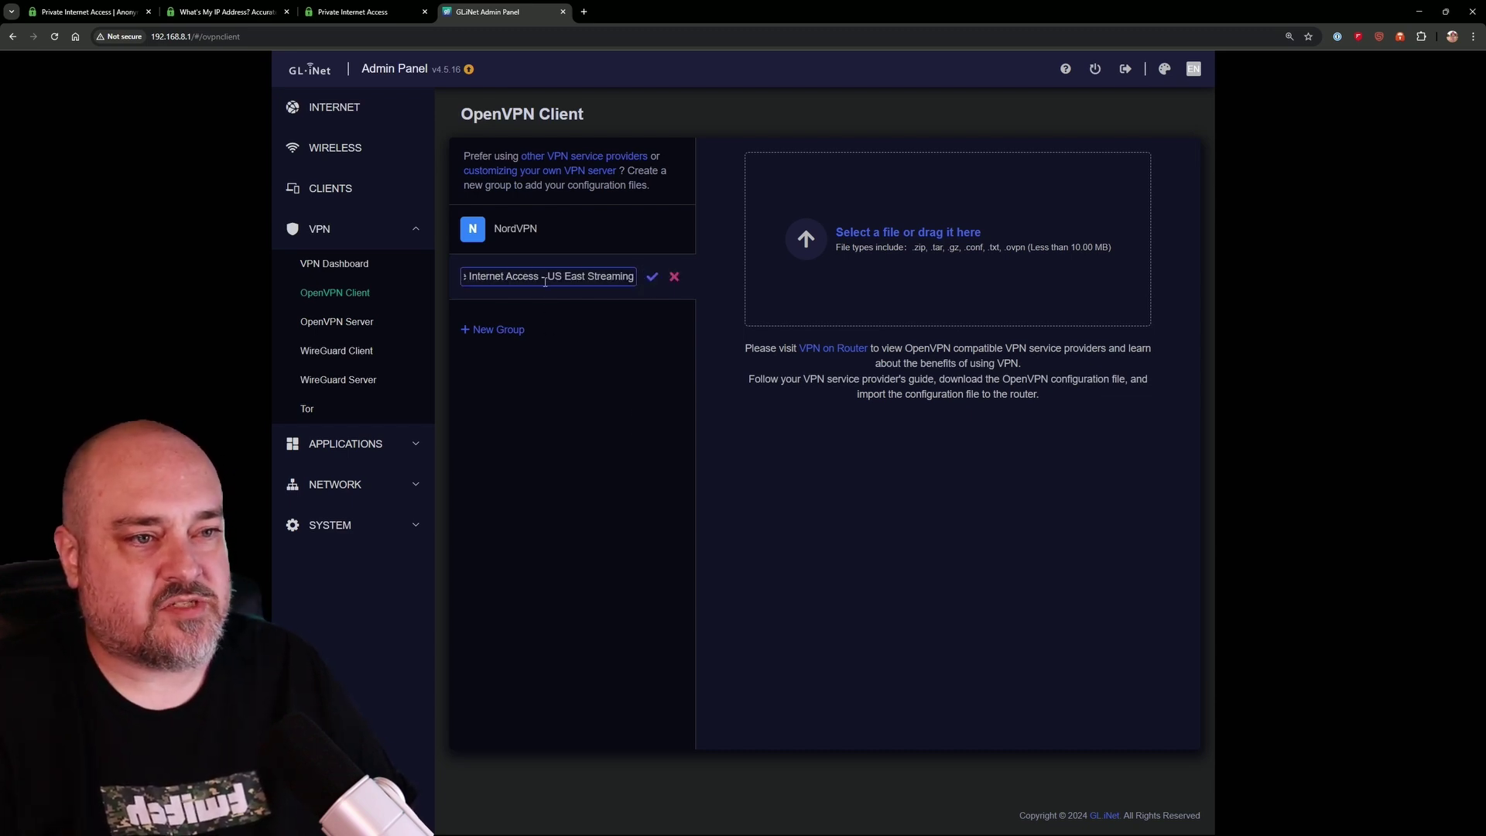
key("shift+Home")
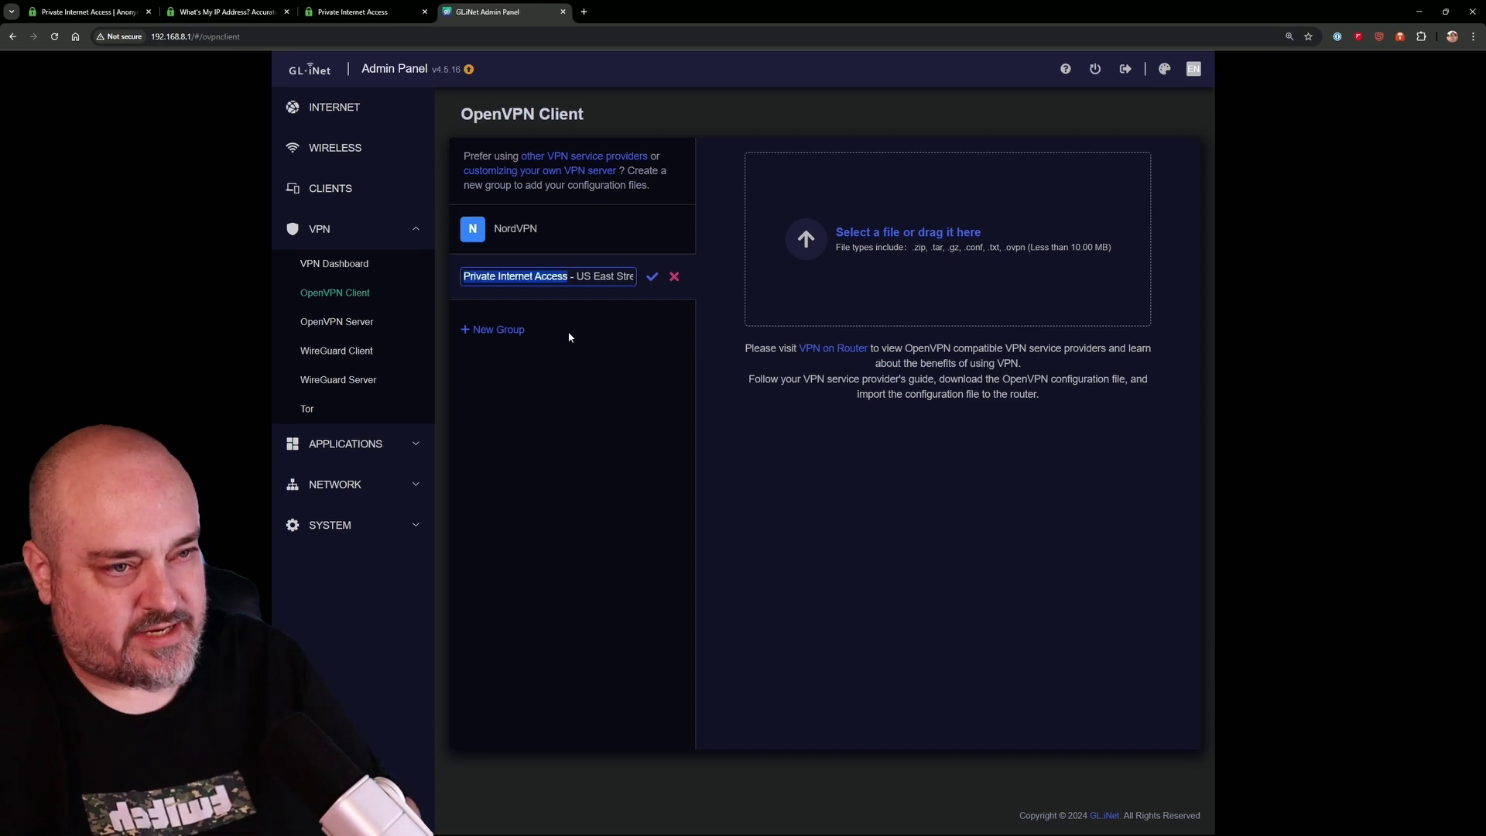
type("PIA")
left_click(651, 280)
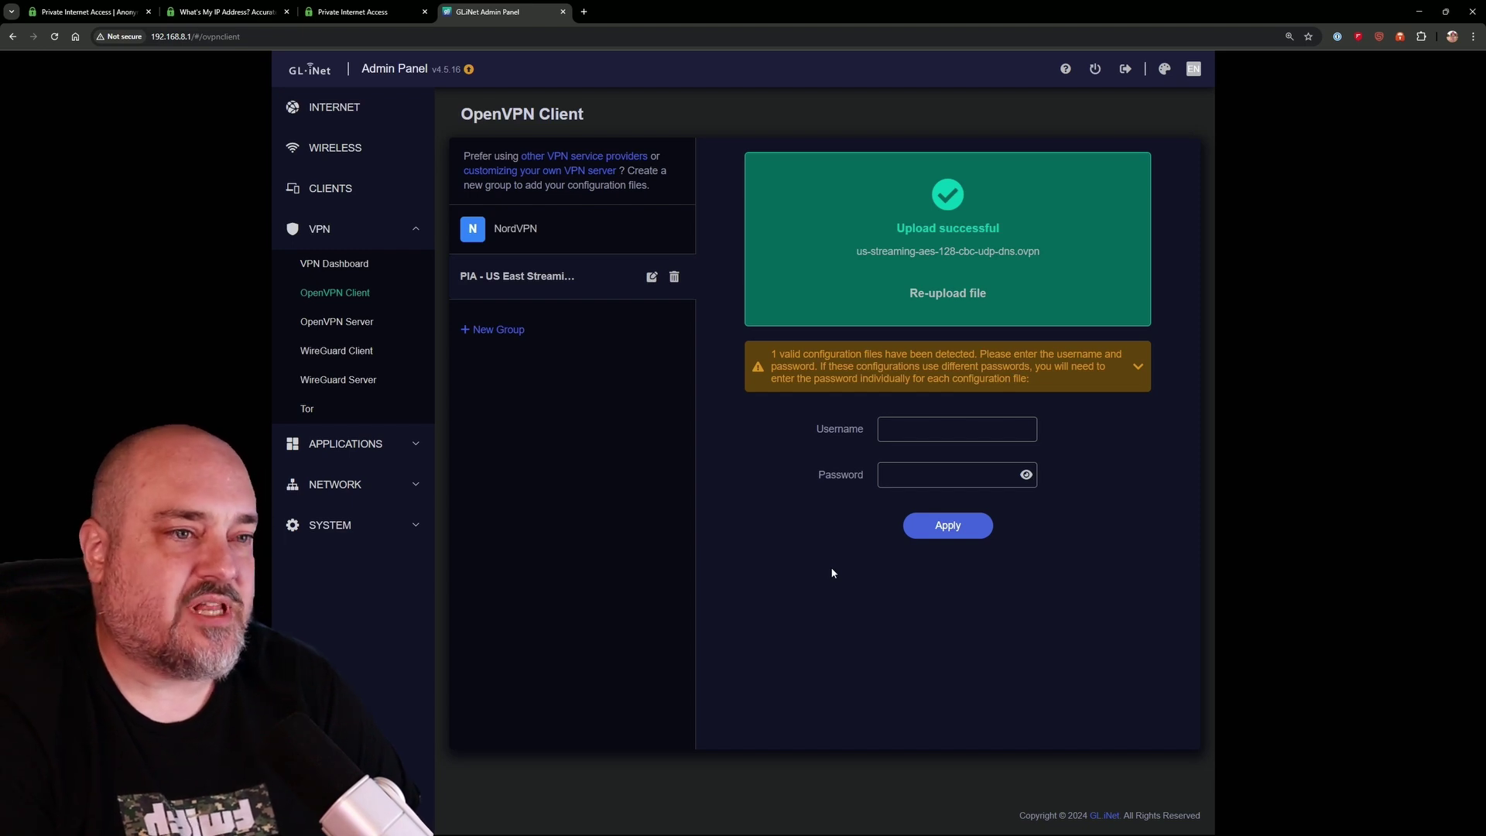
Apply the uploaded us-streaming-aes-128-cbc-udp-dns.ovpn configuration to the PIA group and inspect its name and server address.
left_click(947, 525)
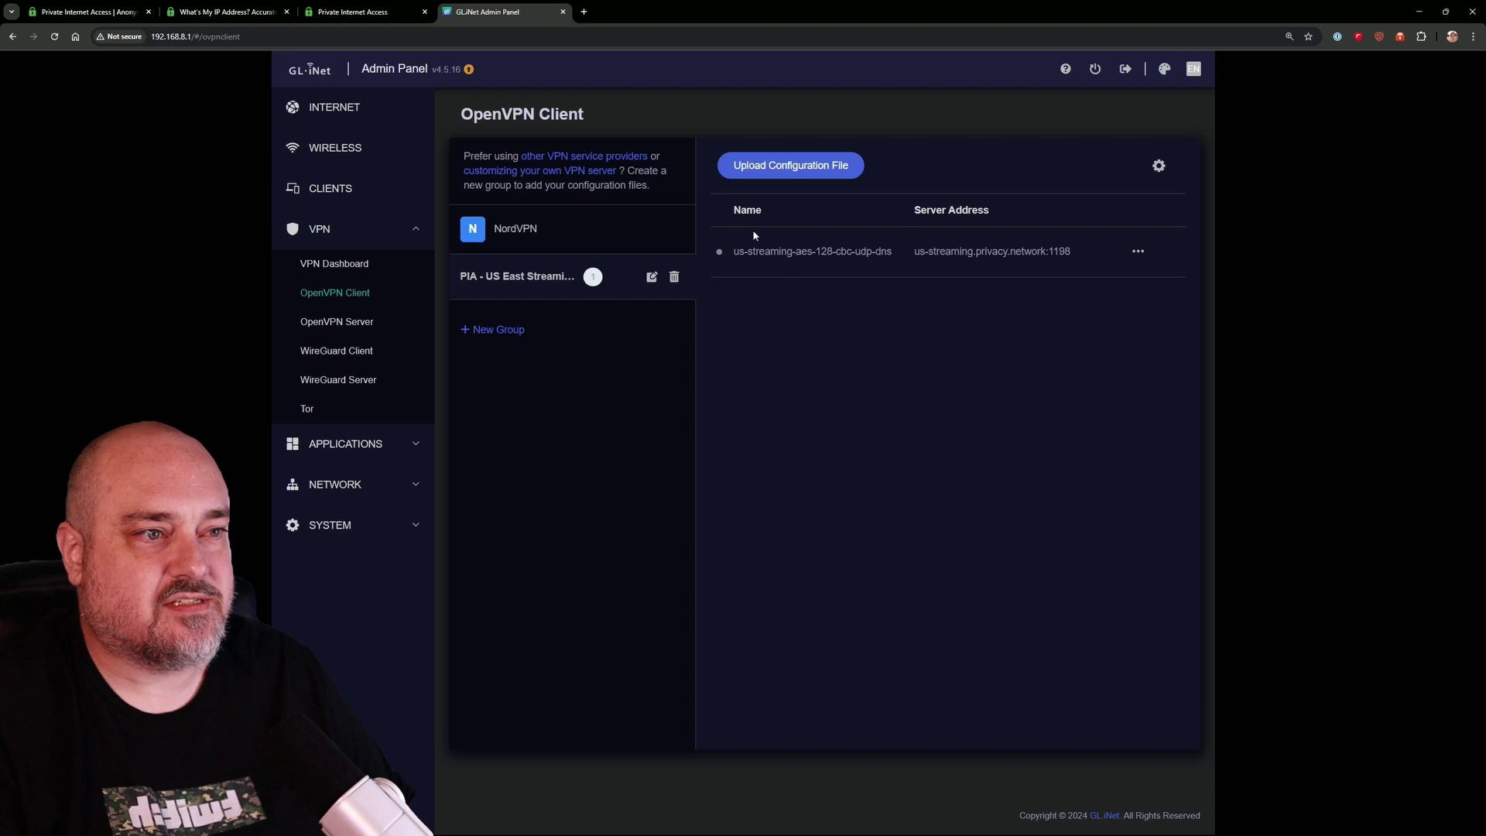
left_click_drag(734, 252, 896, 256)
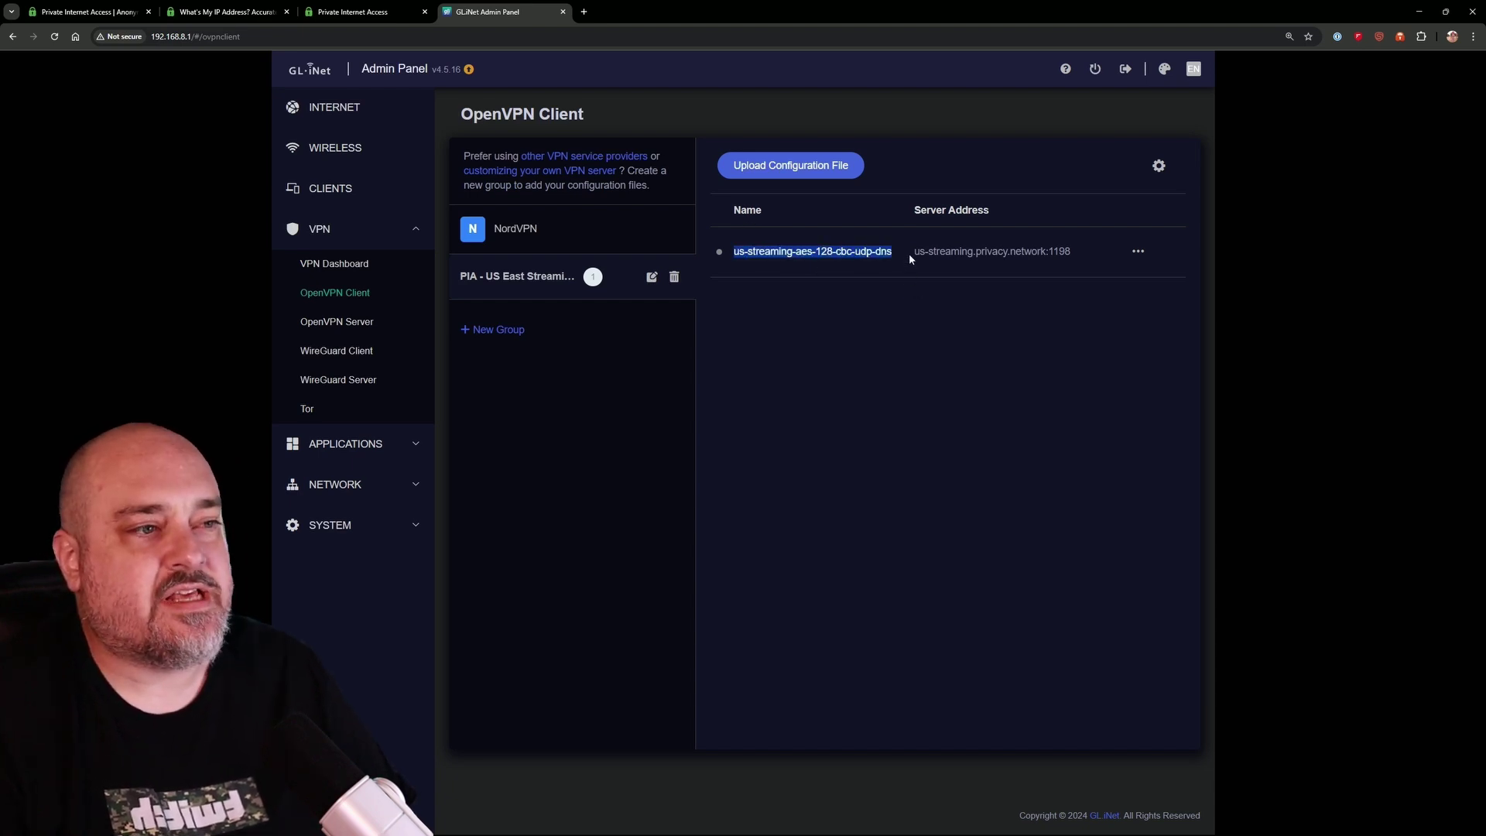
left_click_drag(913, 252, 1092, 256)
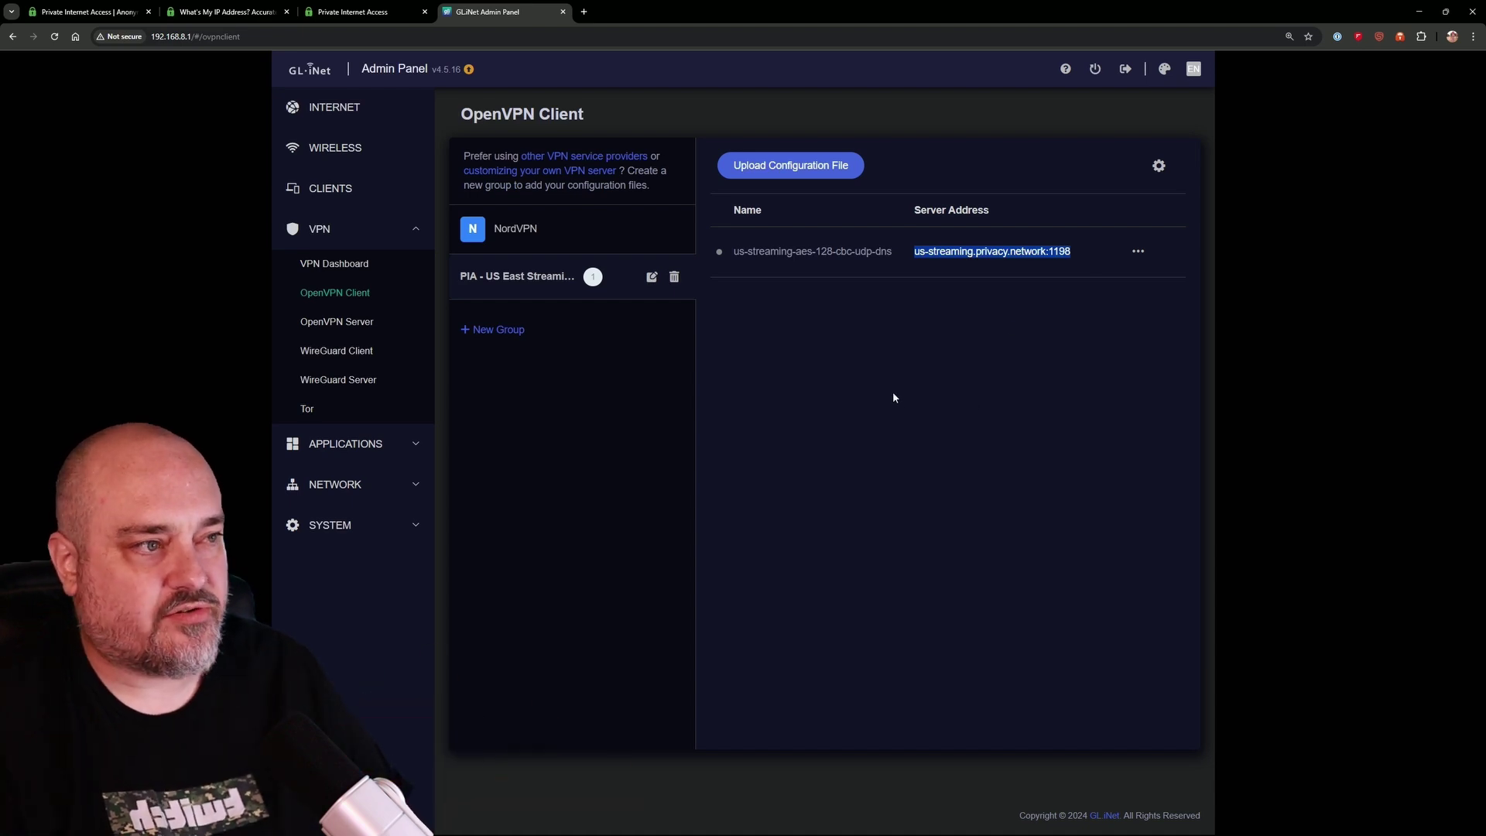
left_click(1137, 251)
left_click(894, 371)
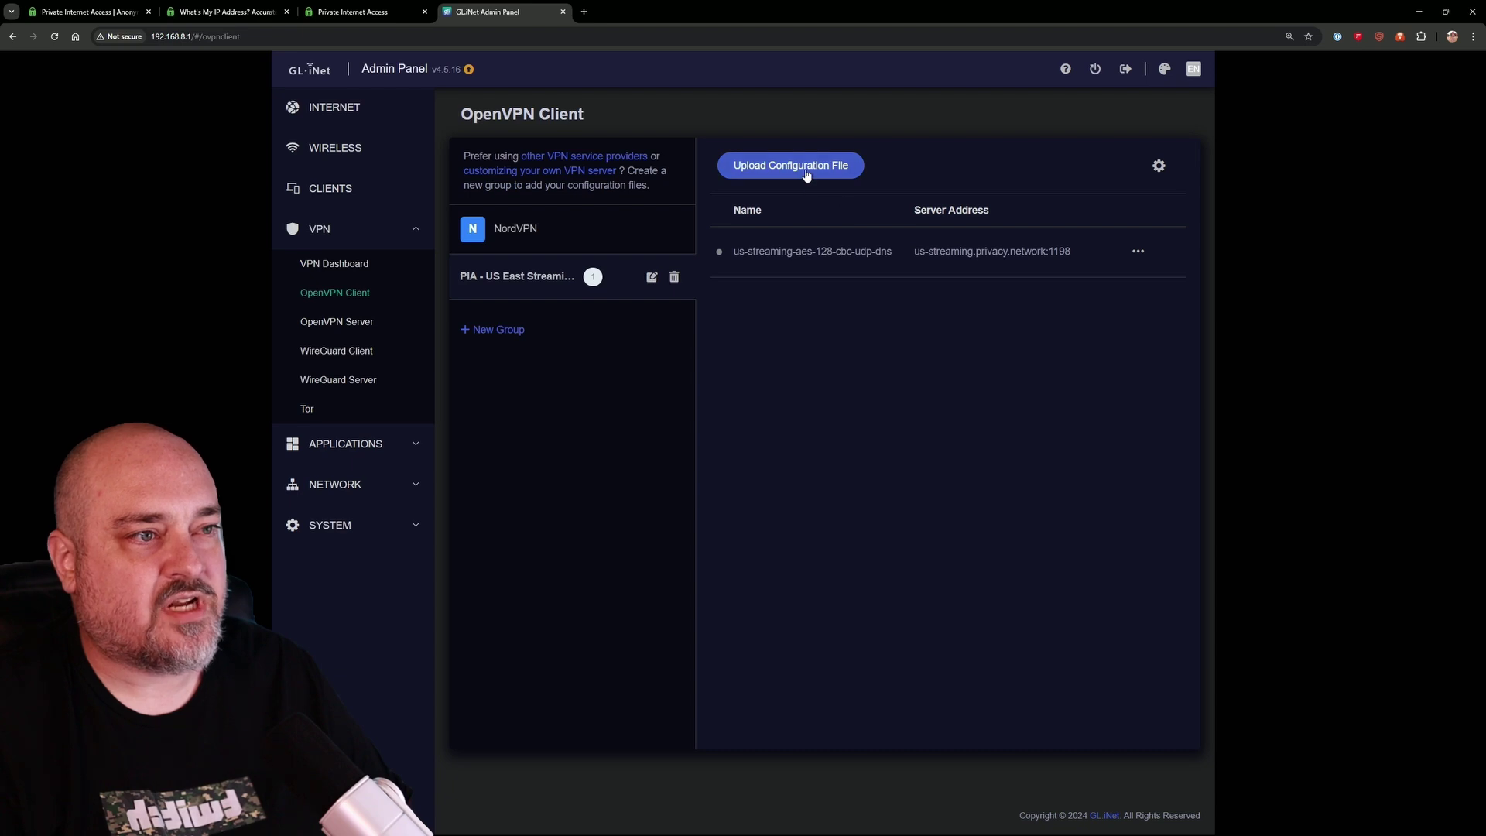
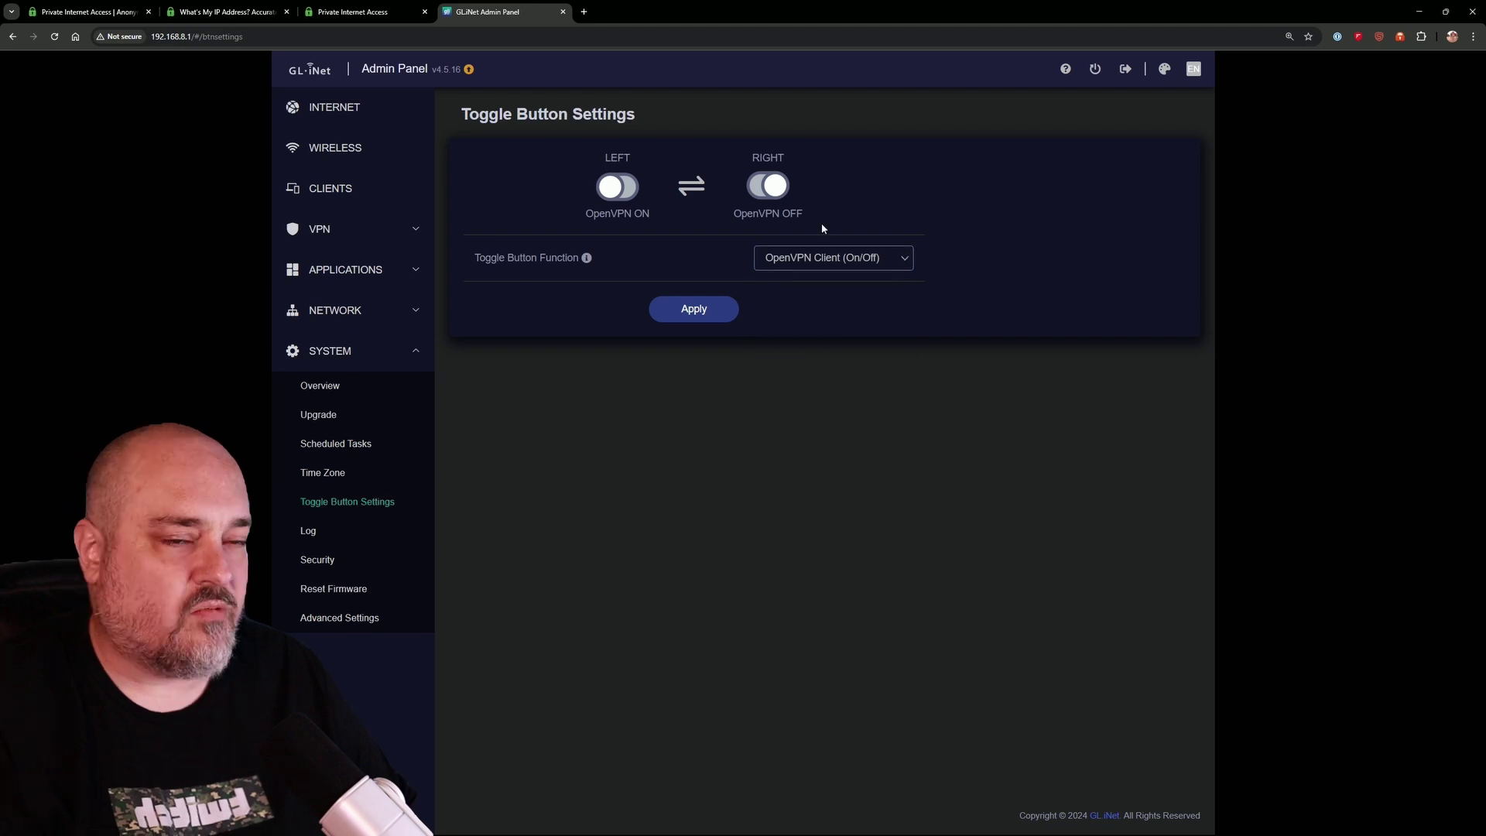
View the router's Internet status and reload the What's My IP Address page to check the unprotected IP address and location.
left_click(341, 113)
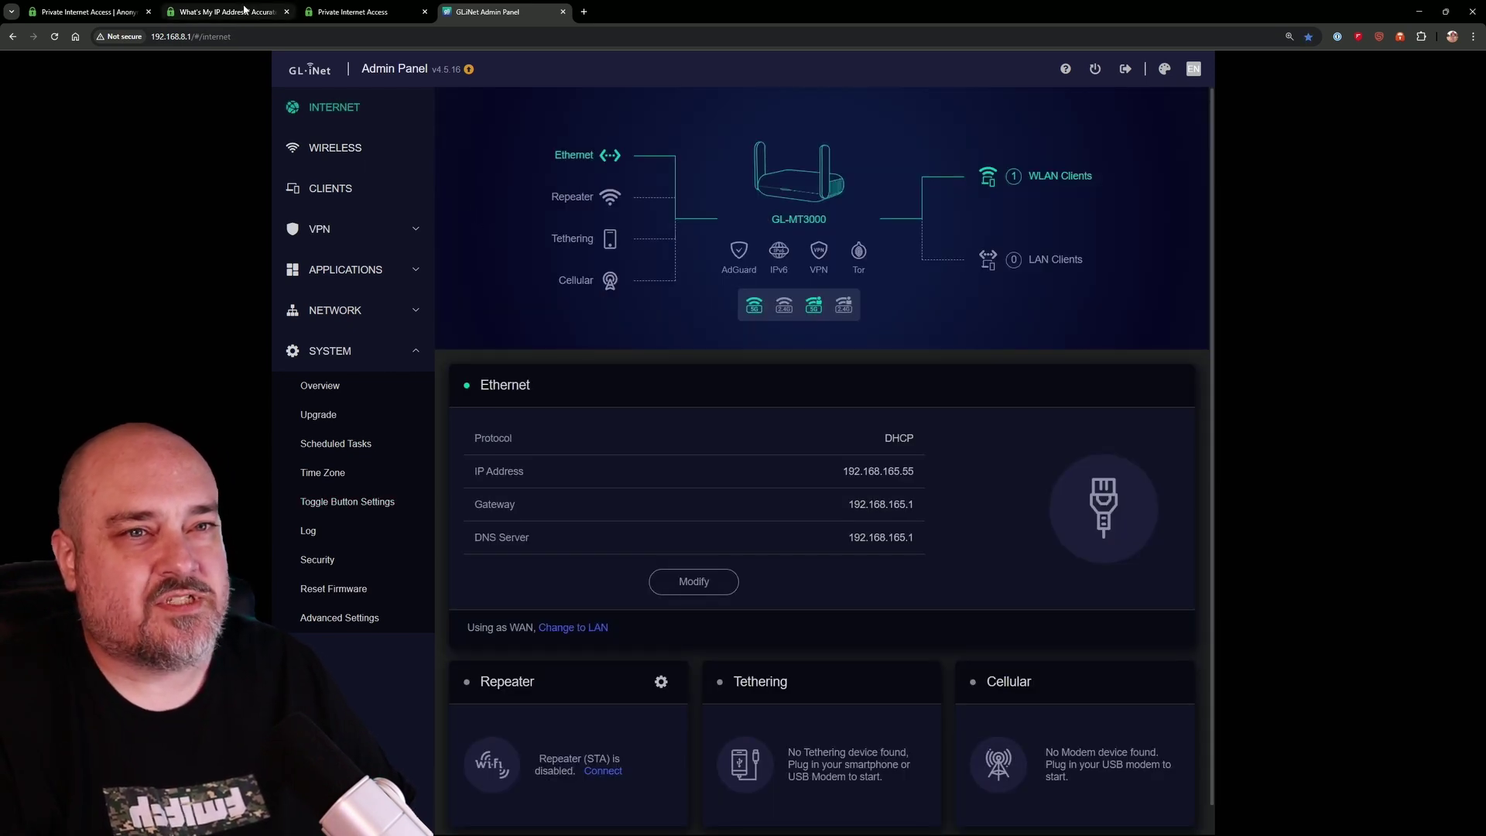
left_click(225, 11)
key("F5")
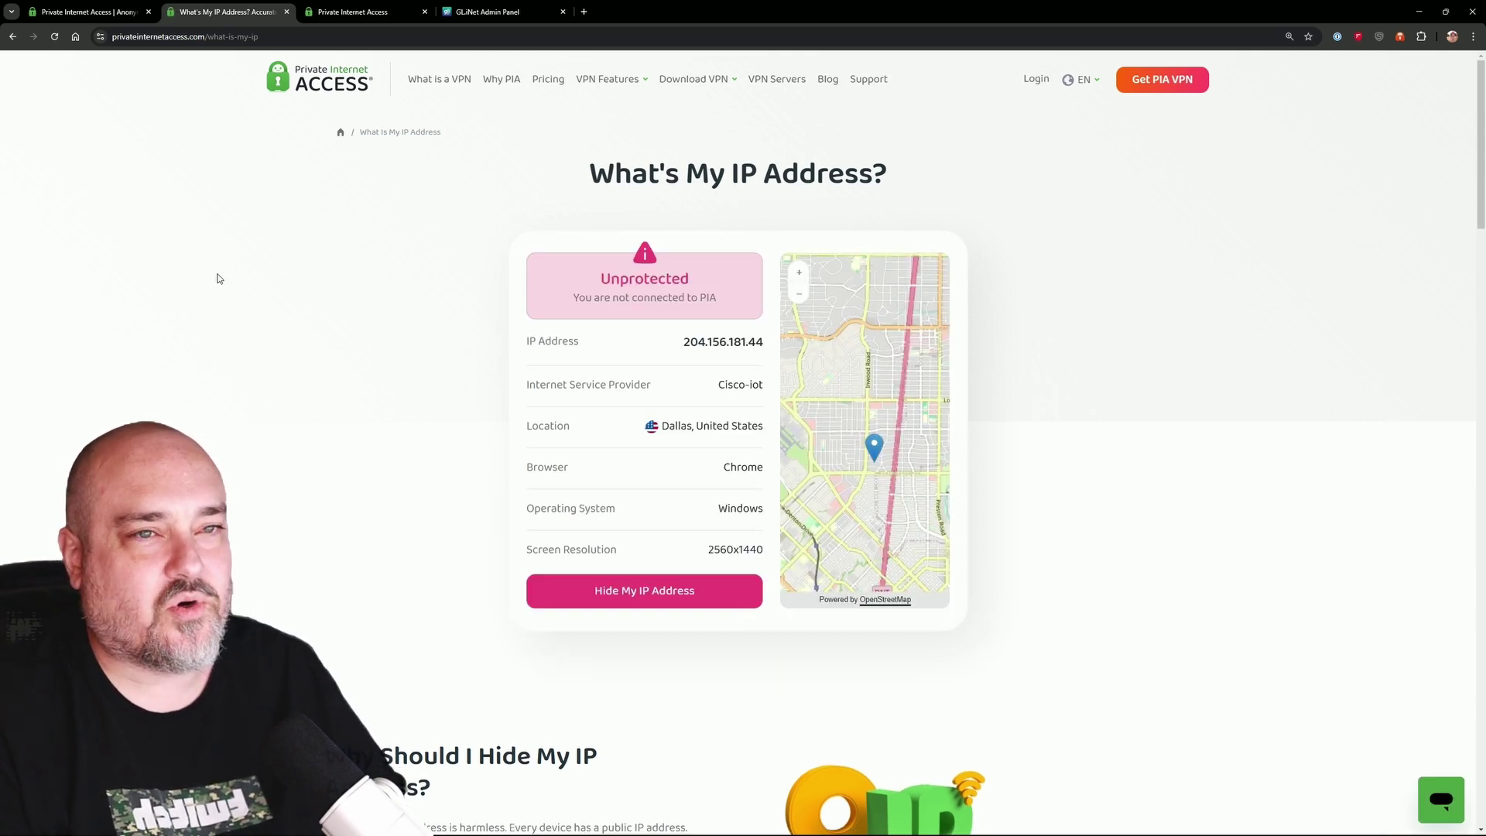
Enable the OpenVPN client with the us-streaming-aes-128-cbc-udp-dns configuration on the router's VPN Dashboard.
left_click(487, 11)
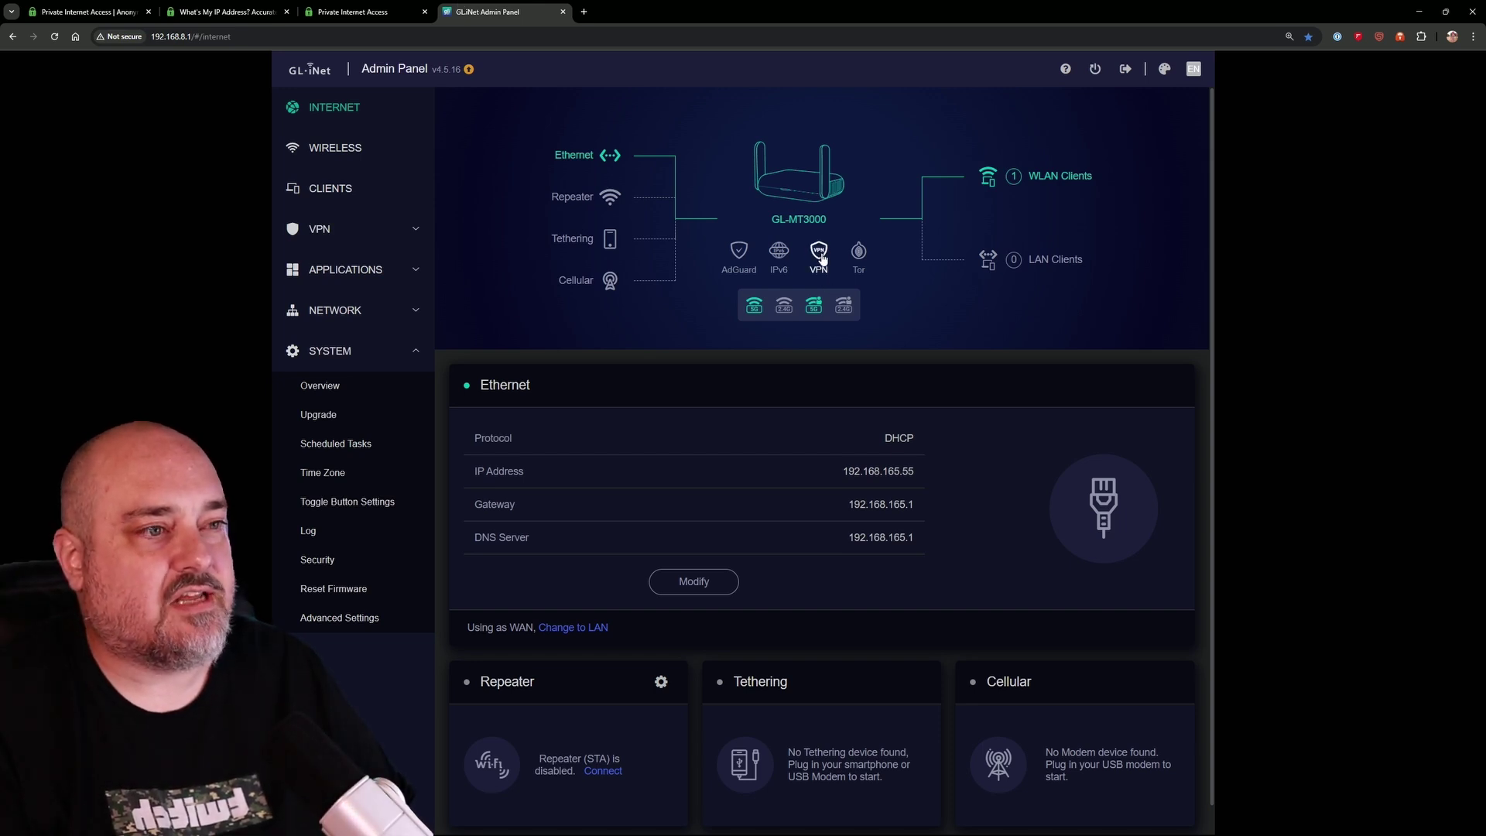
left_click(818, 252)
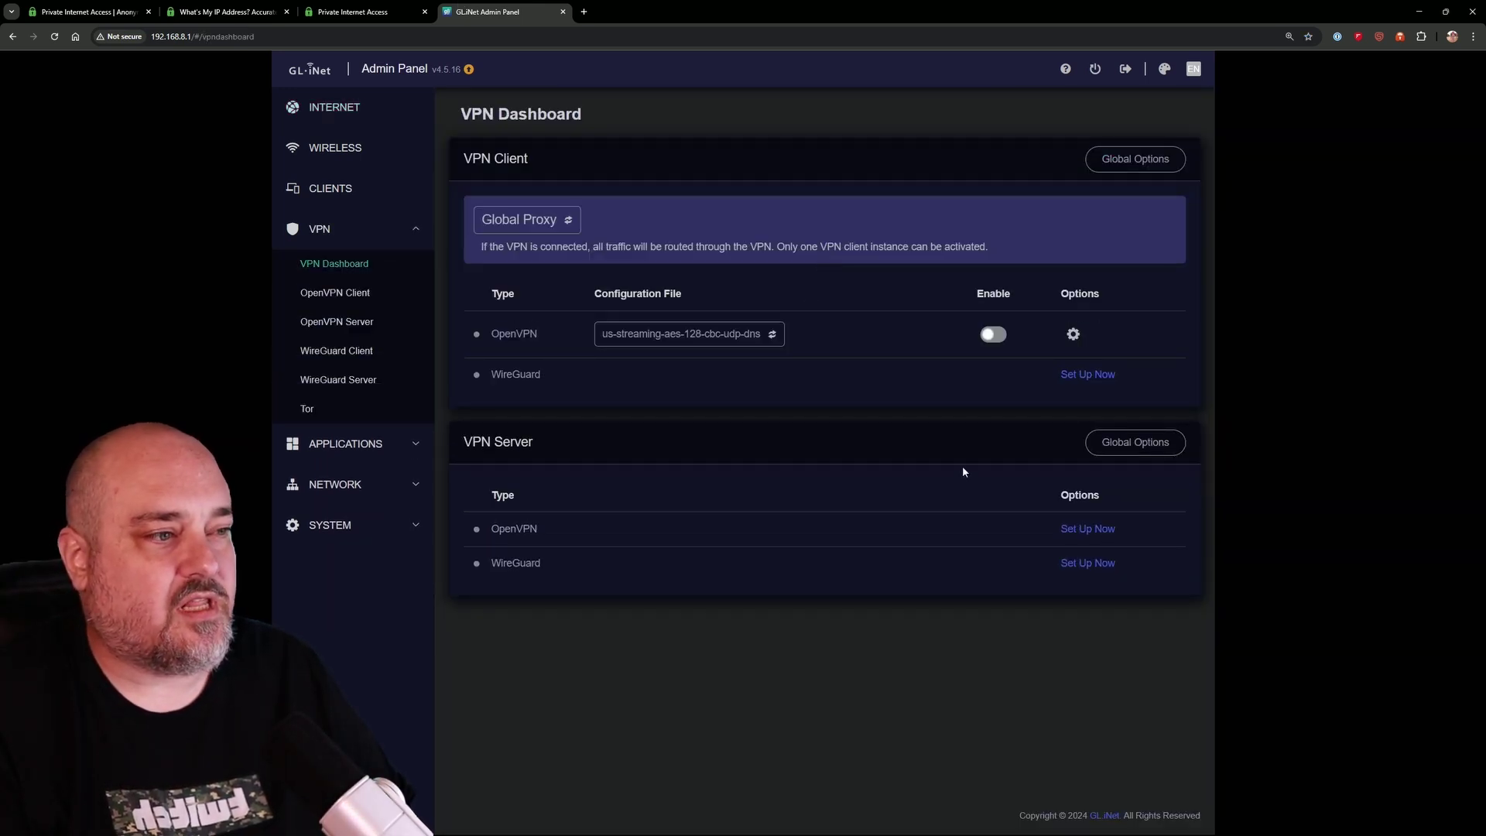
left_click(993, 335)
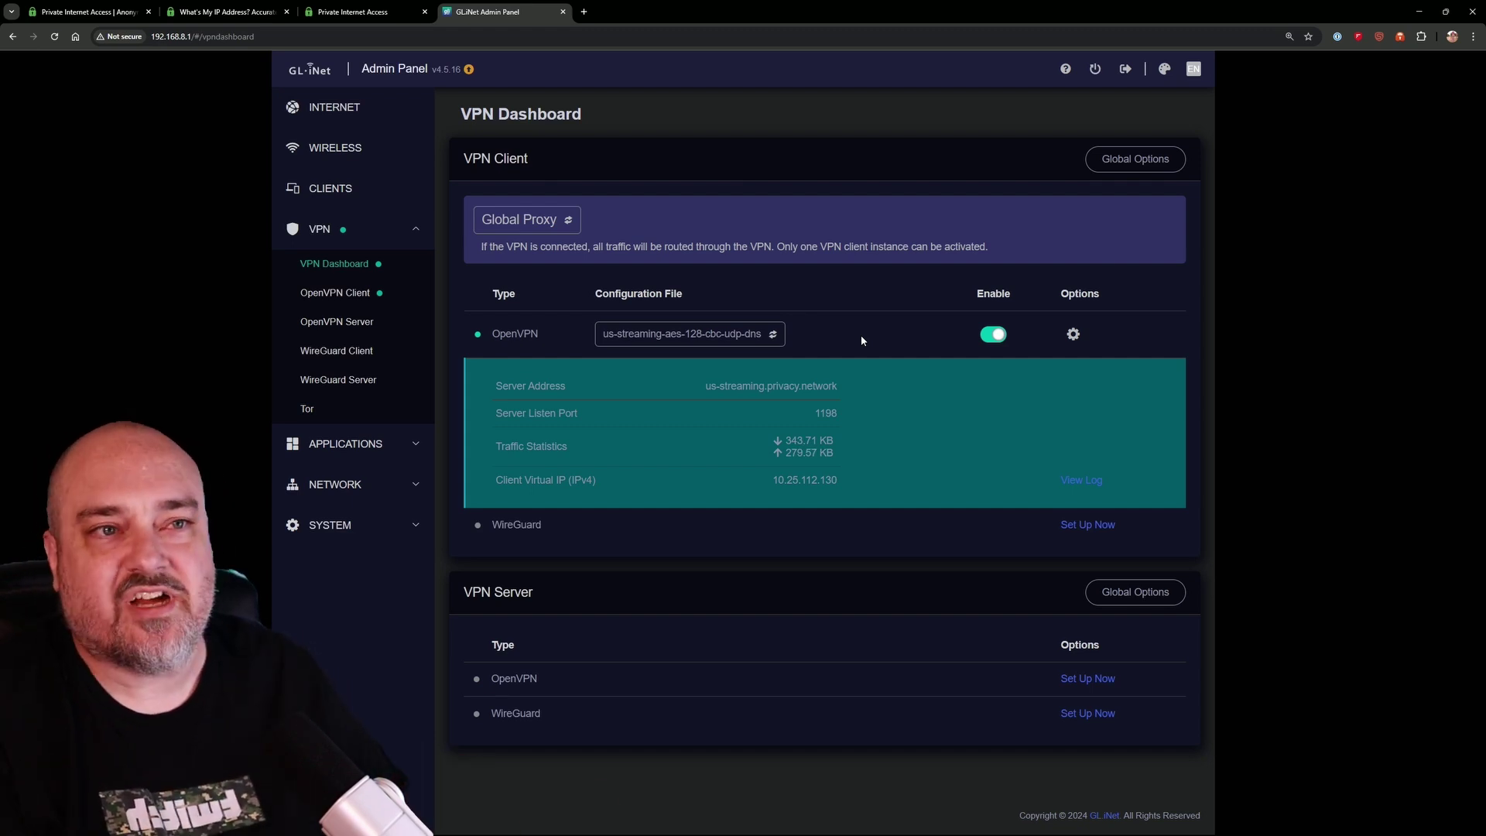
Check the client's virtual IP and the location on the What's My IP Address page, and return to the VPN Dashboard.
double_click(805, 480)
left_click(220, 11)
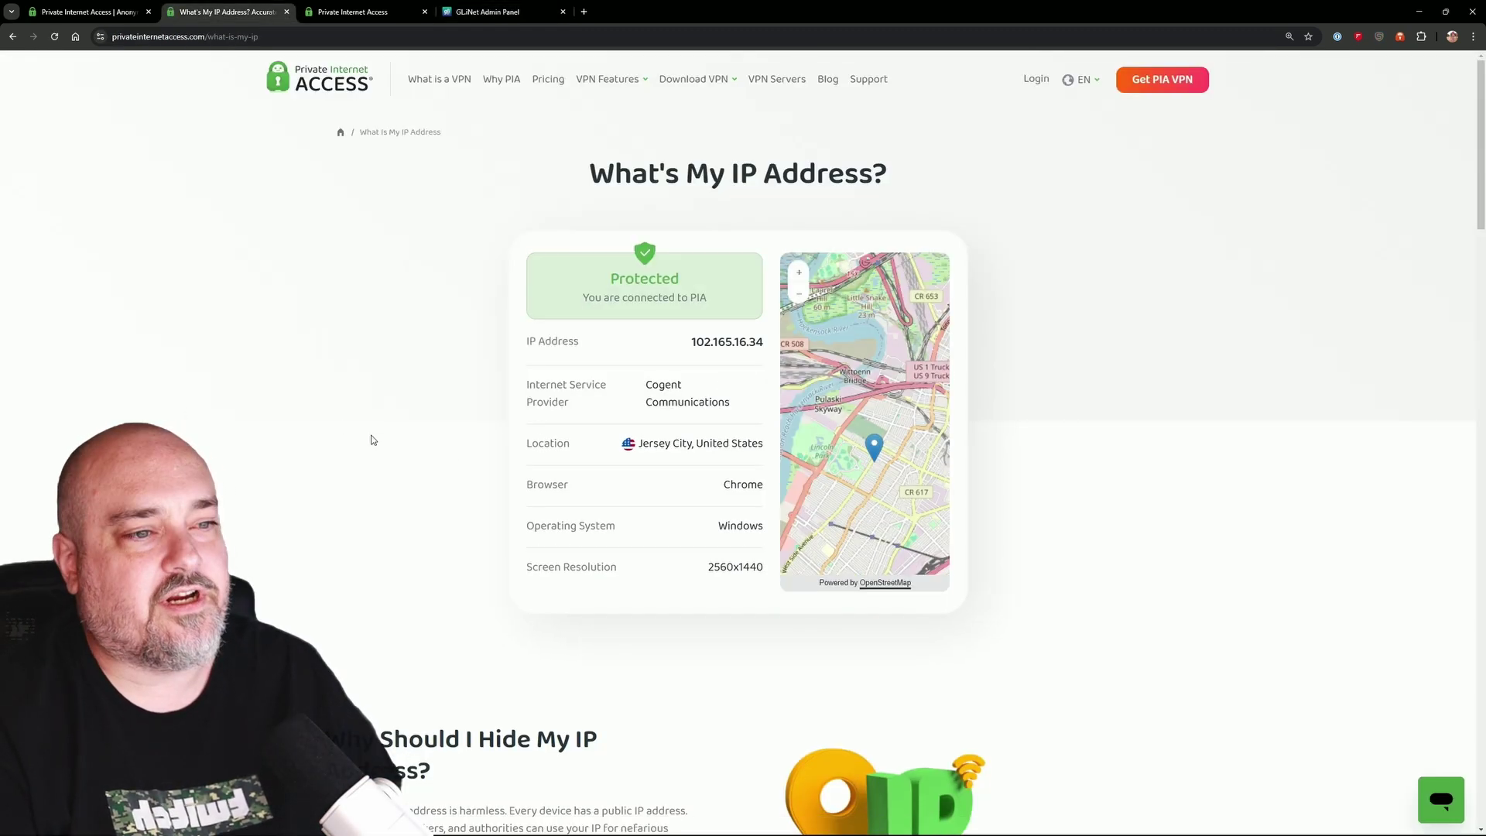
left_click_drag(640, 443, 763, 445)
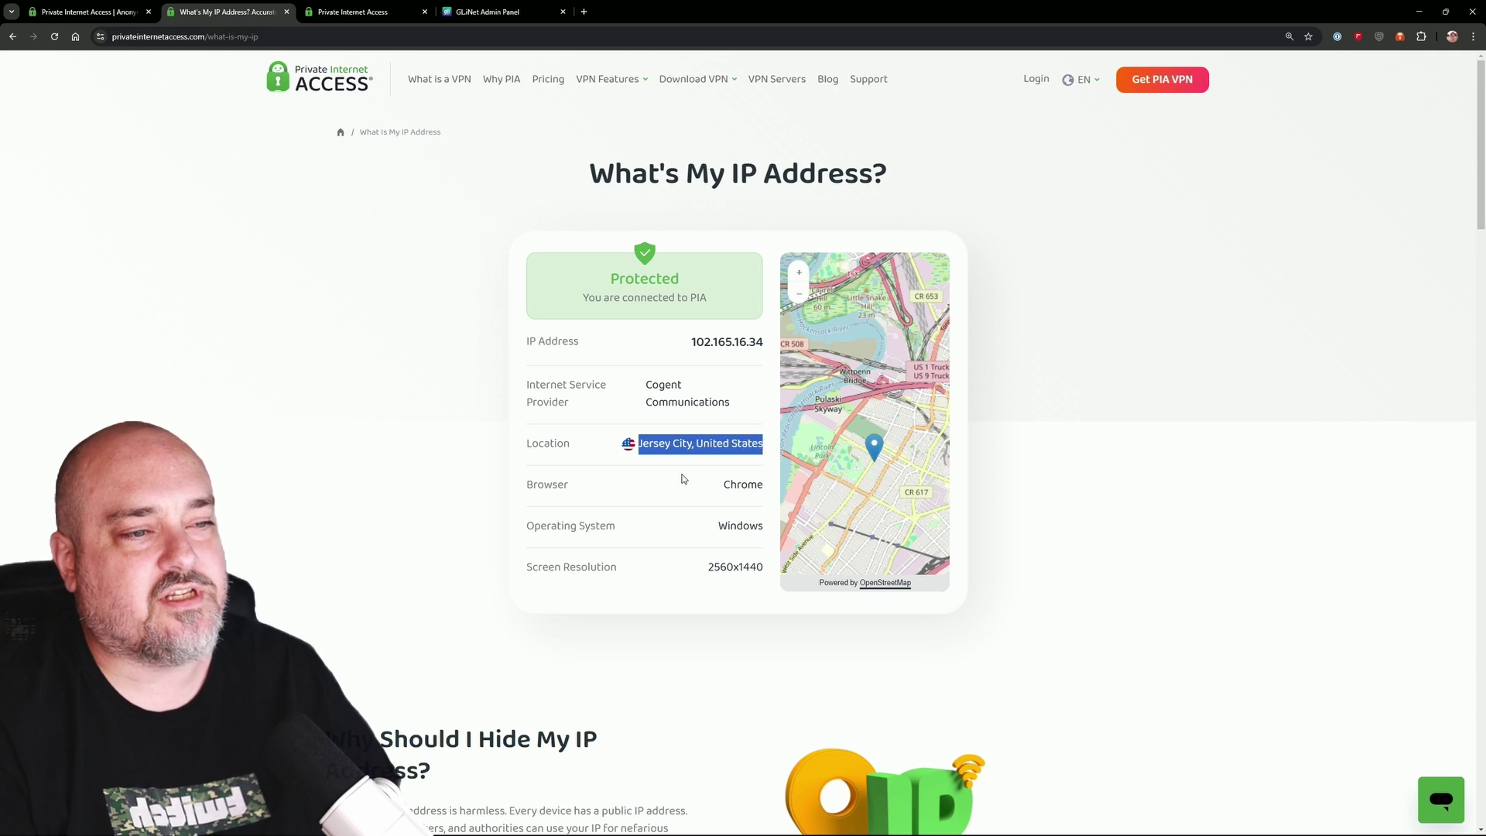
left_click(341, 462)
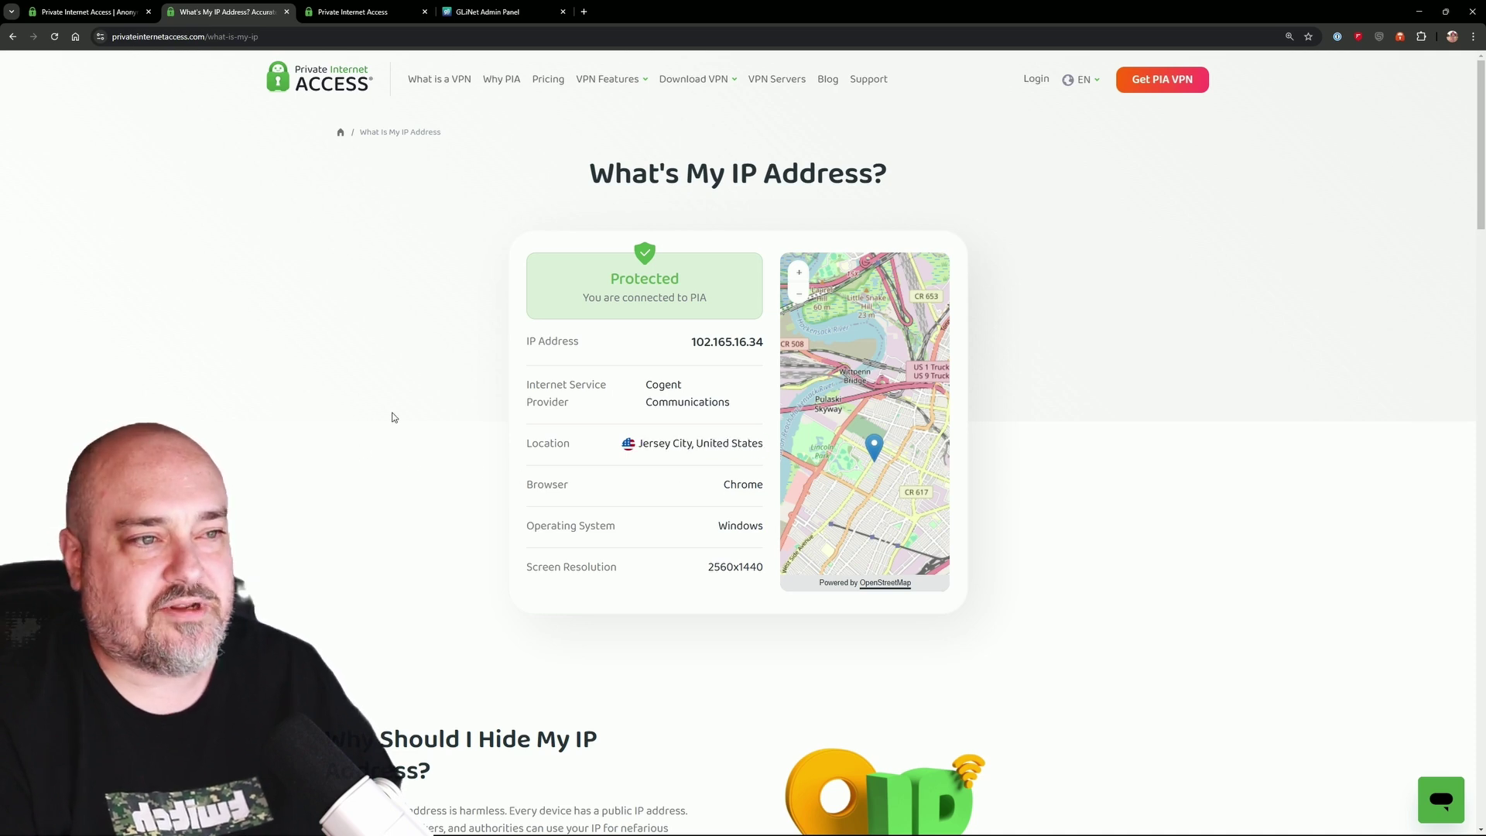
left_click(488, 12)
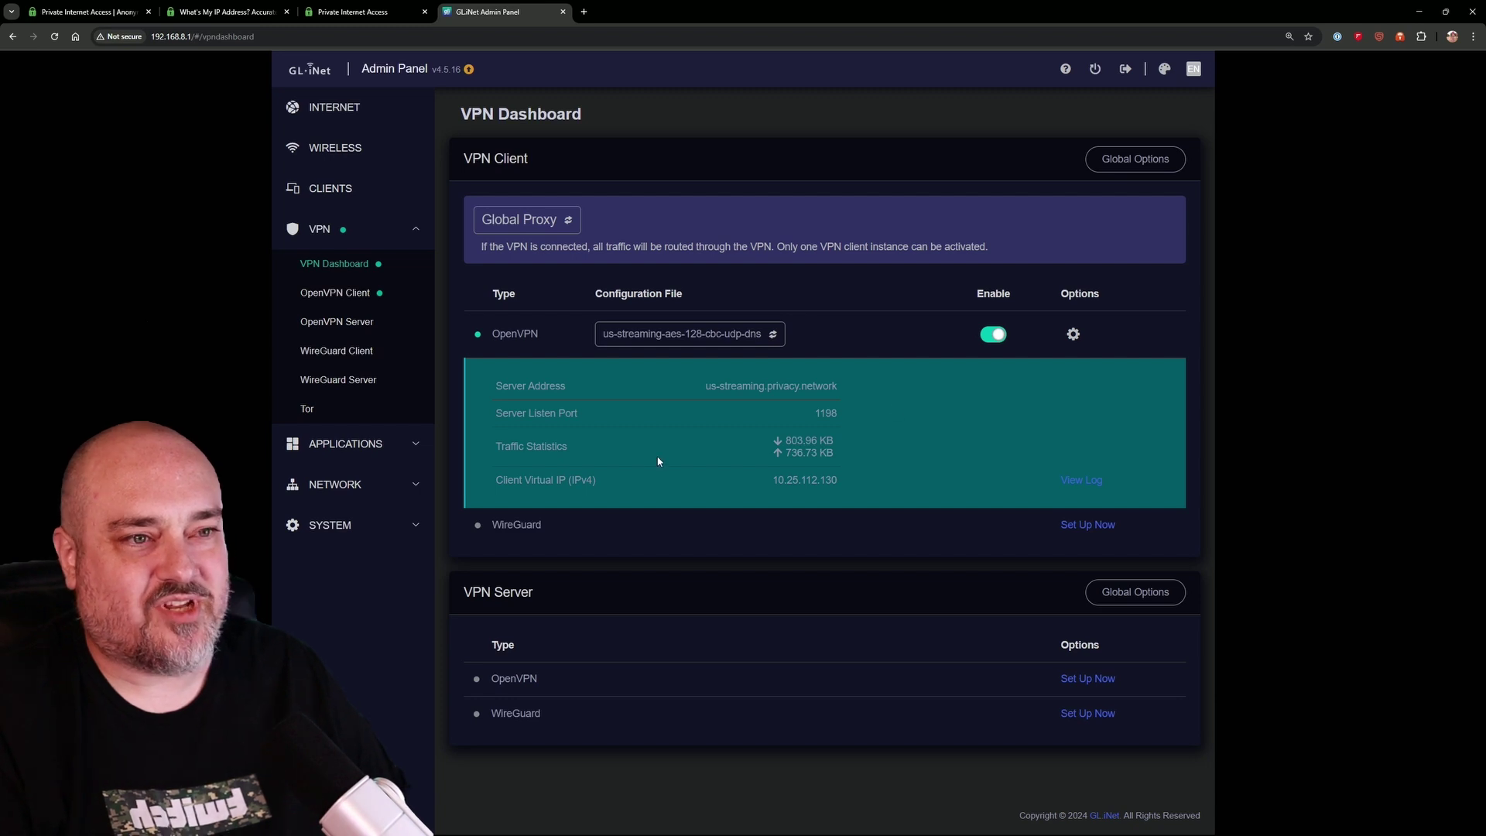